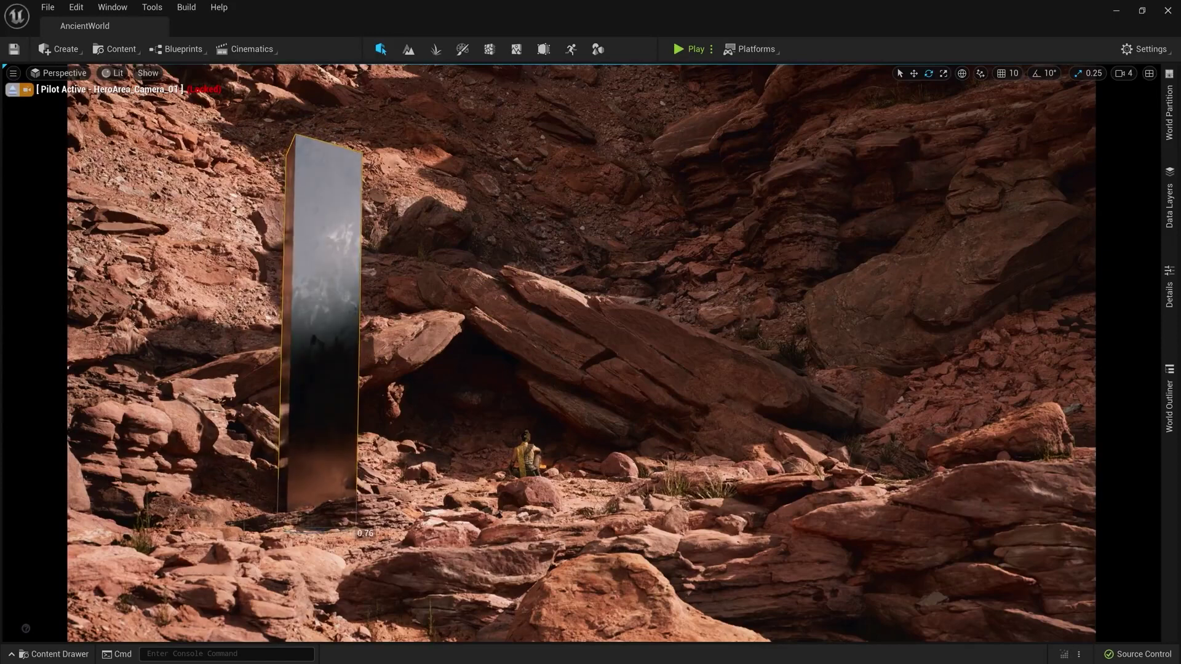
# Step: Open the World Outliner and show the viewport's Lit view-mode list
pyautogui.click(1167, 412)
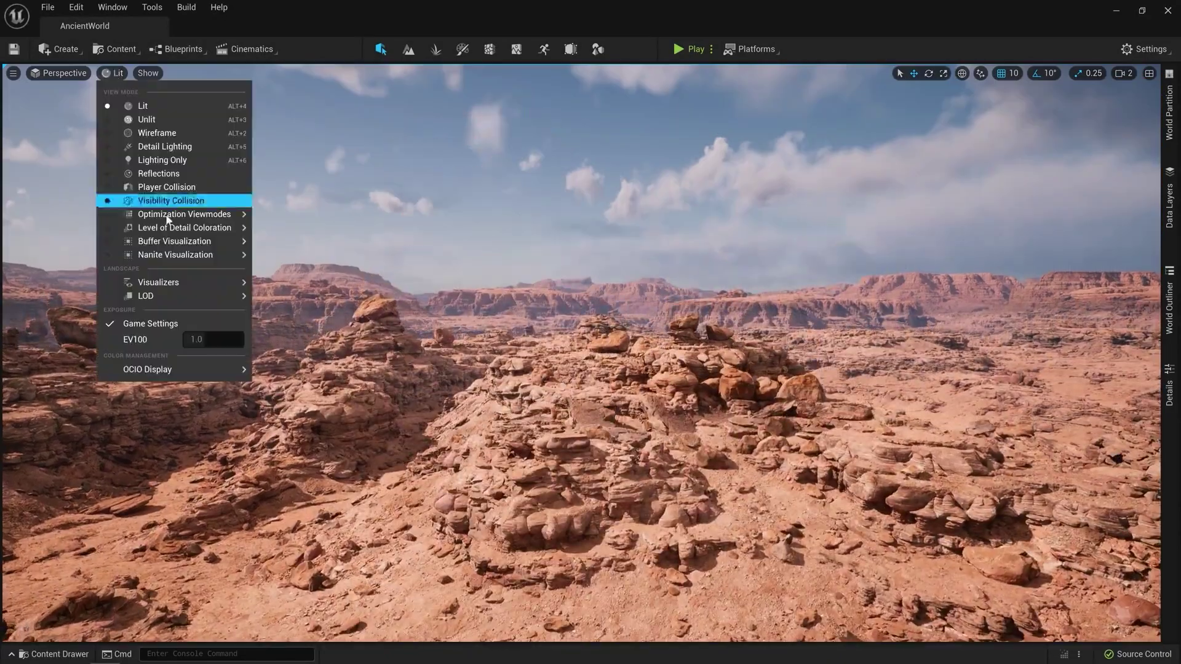
pyautogui.click(306, 351)
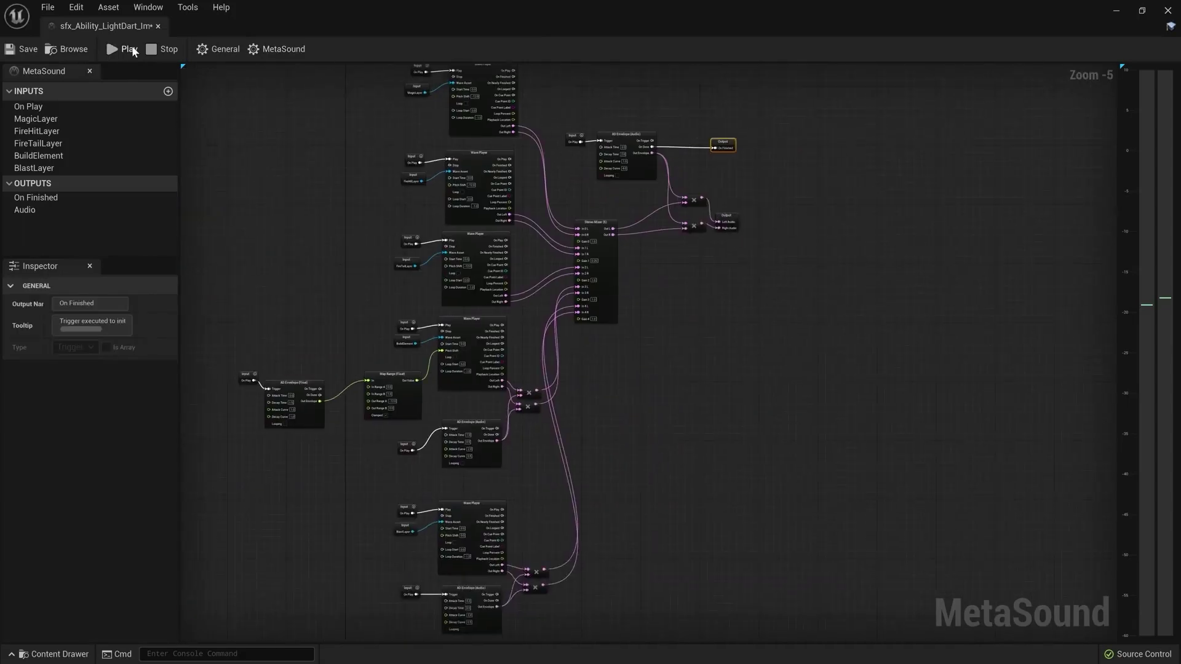
# Step: Play the sfx_Ability_LightDart MetaSound preview
pyautogui.click(119, 48)
# Step: Open sfx_Golem_RobotBlast_meta from the Metasounds folder in the Content Drawer
pyautogui.hotkey('ctrl', 'space')
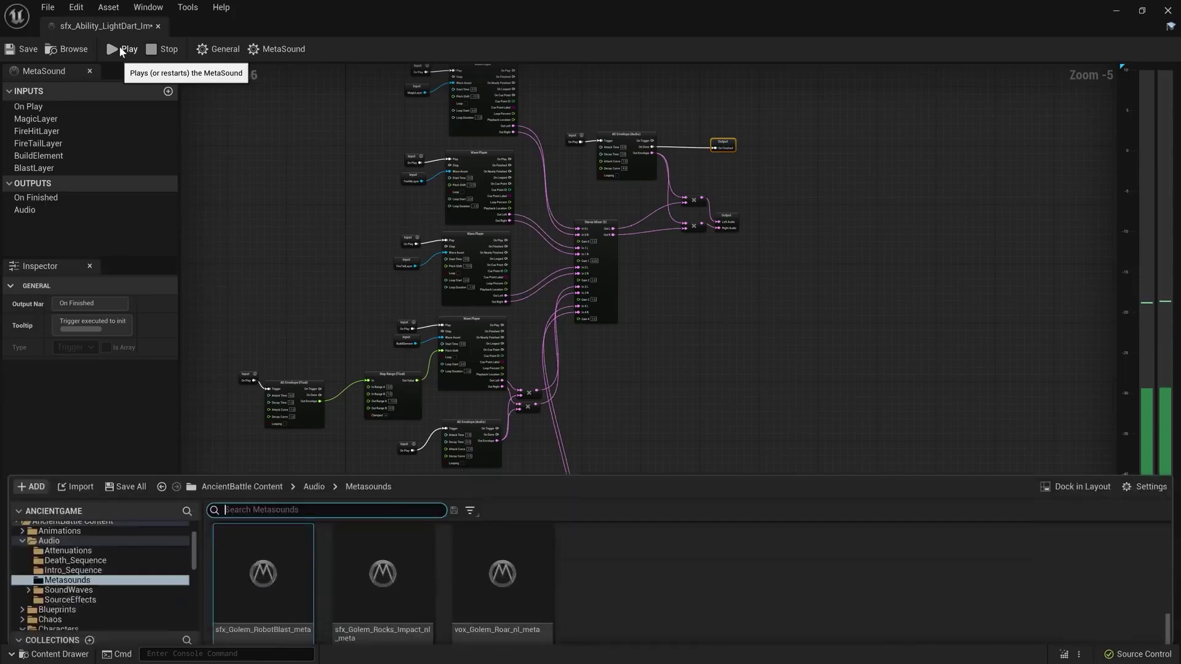
pyautogui.doubleClick(259, 555)
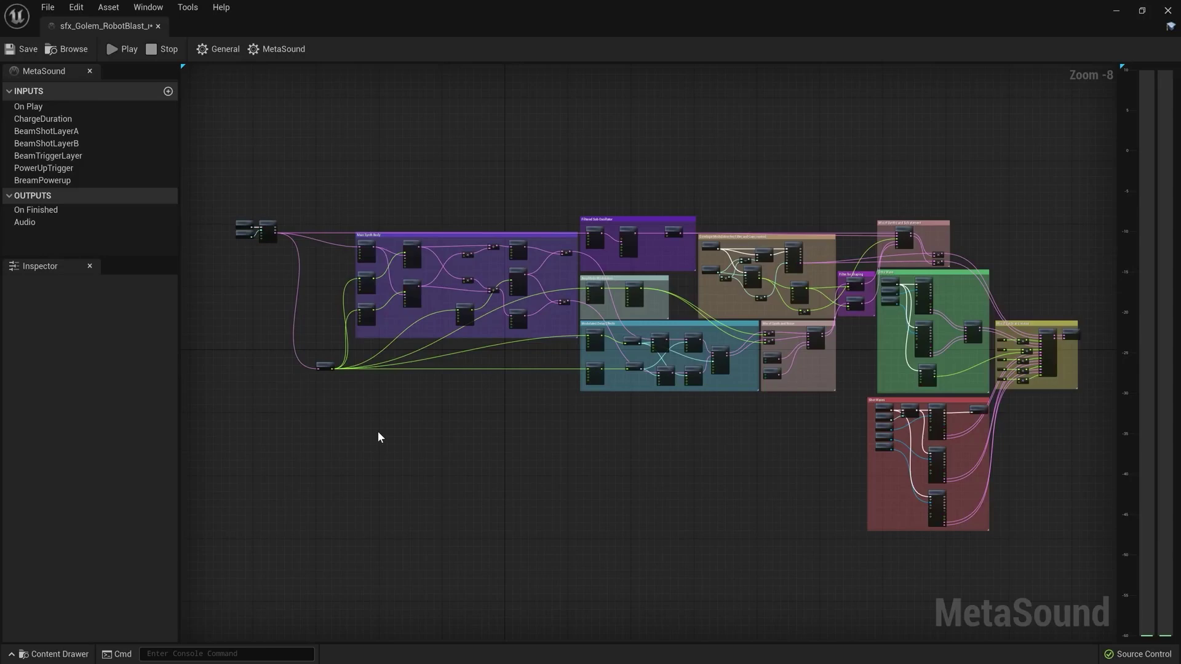
# Step: Play RobotBlast and pan across its envelope, delay, filter, Intro Wave and Shot Waves sections
pyautogui.click(115, 49)
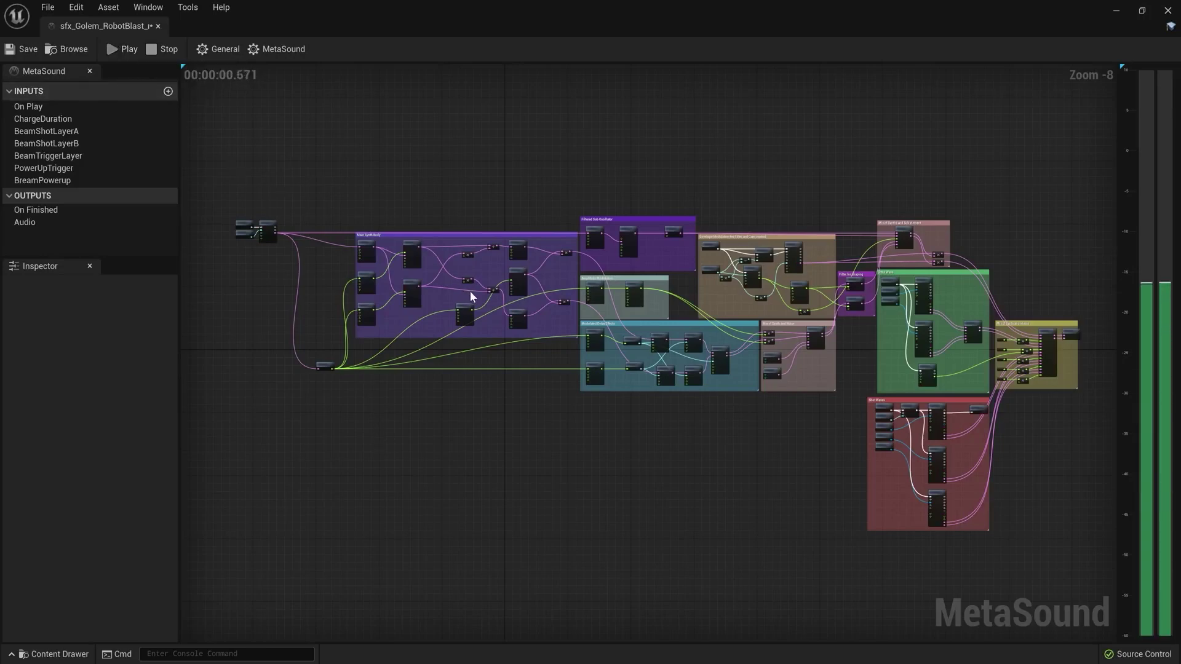
pyautogui.scroll(4, 470, 290)
pyautogui.scroll(1, 474, 290)
pyautogui.moveTo(564, 214); pyautogui.dragTo(180, 204, button='right')
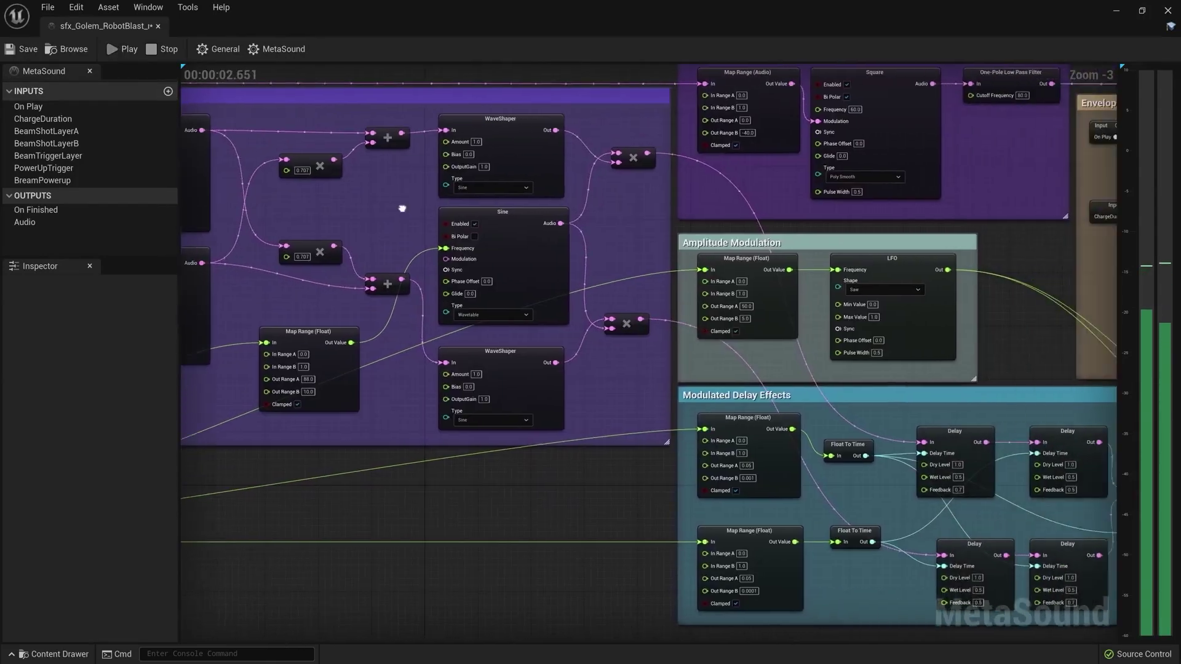
pyautogui.moveTo(810, 318); pyautogui.dragTo(180, 268, button='right')
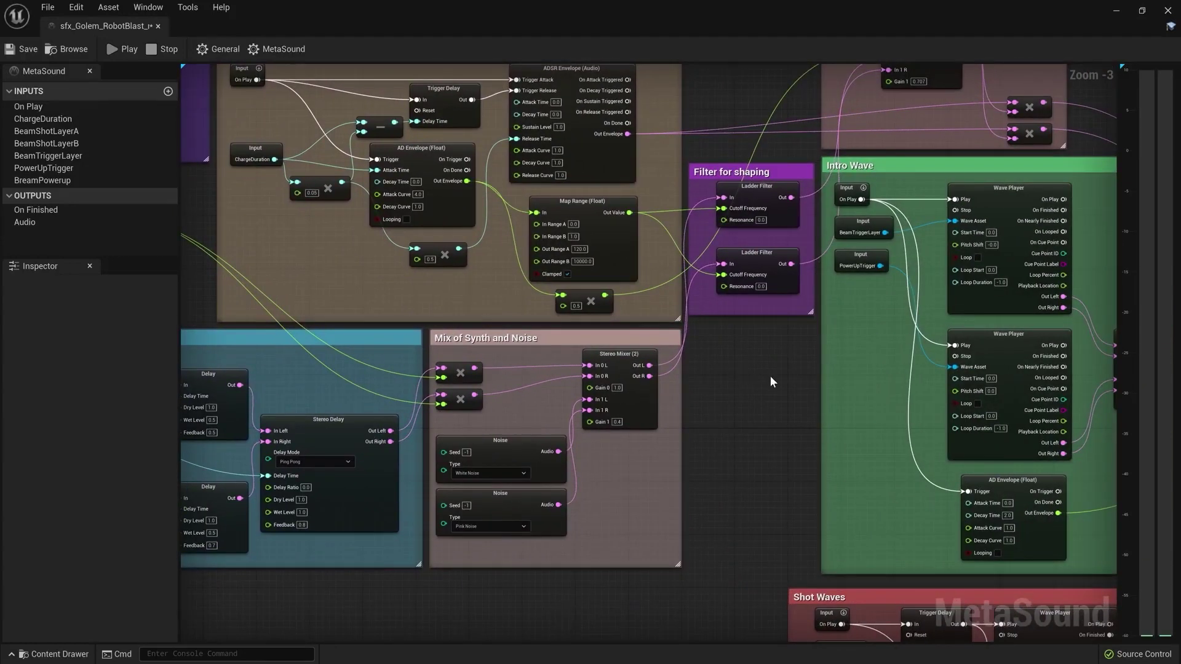
pyautogui.moveTo(765, 381); pyautogui.dragTo(180, 281, button='right')
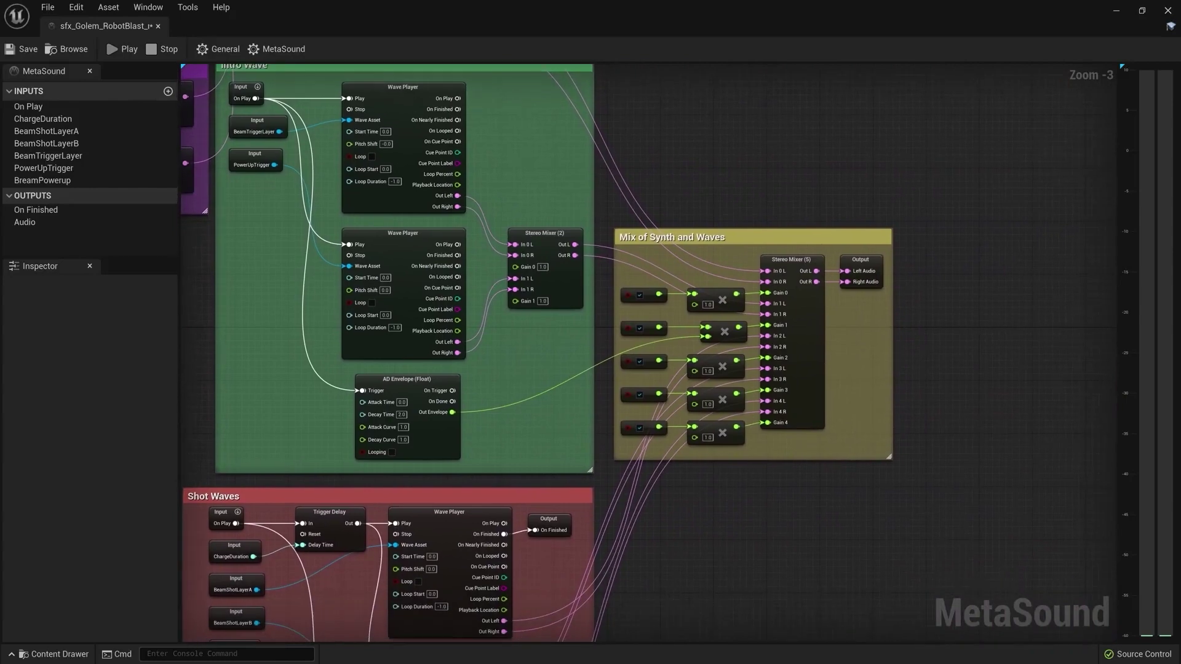
pyautogui.moveTo(180, 281); pyautogui.dragTo(161, 275, button='right')
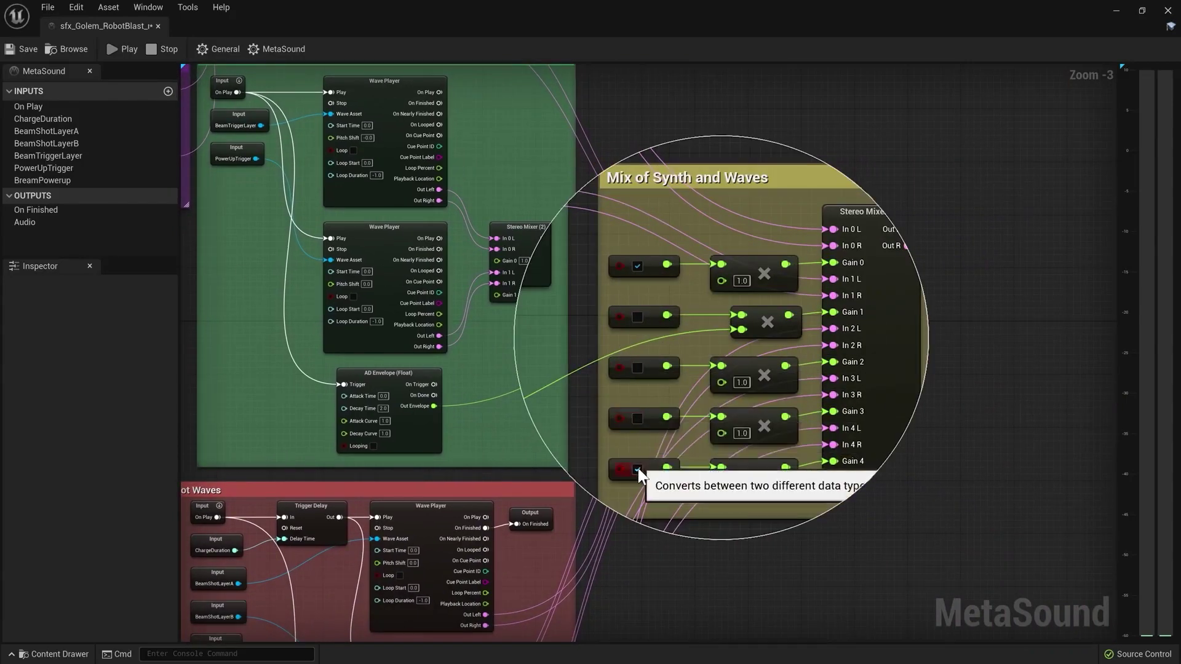
# Step: Replay the sound and pan over the modulation, delay, noise and waves mix sections
pyautogui.click(117, 48)
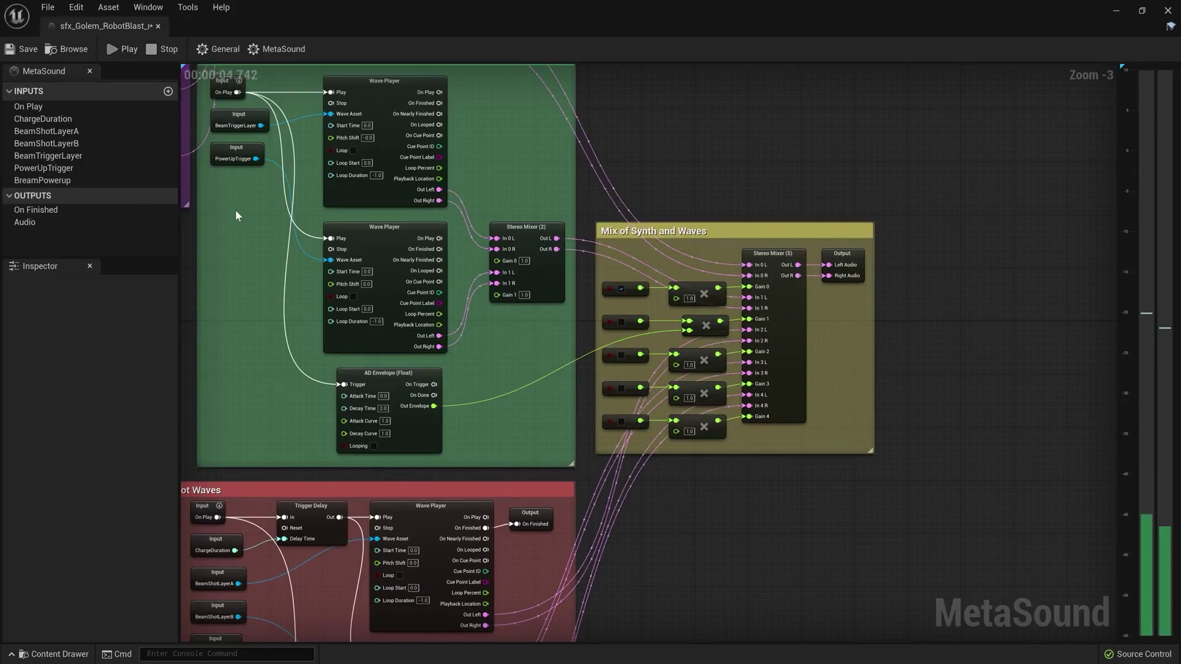
pyautogui.moveTo(223, 224)
pyautogui.mouseDown(button='right')
pyautogui.moveTo(1107, 392)
pyautogui.moveTo(565, 285)
pyautogui.mouseUp(button='right')
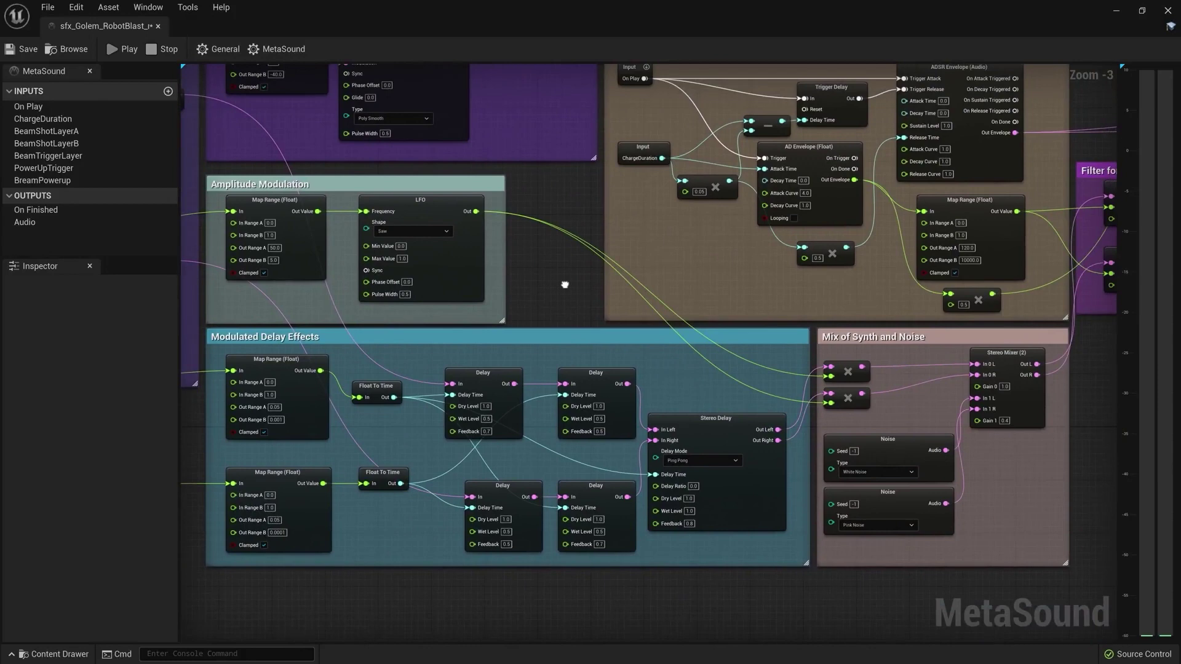
pyautogui.moveTo(565, 285); pyautogui.dragTo(295, 272, button='right')
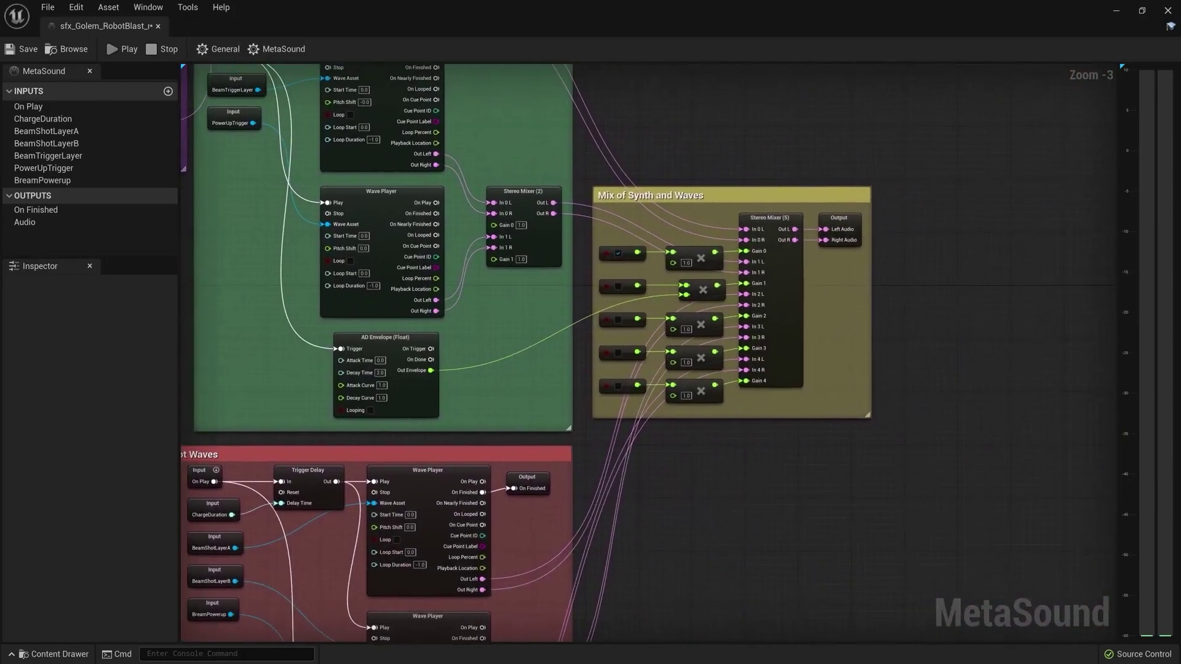
pyautogui.moveTo(537, 291); pyautogui.dragTo(538, 290, button='right')
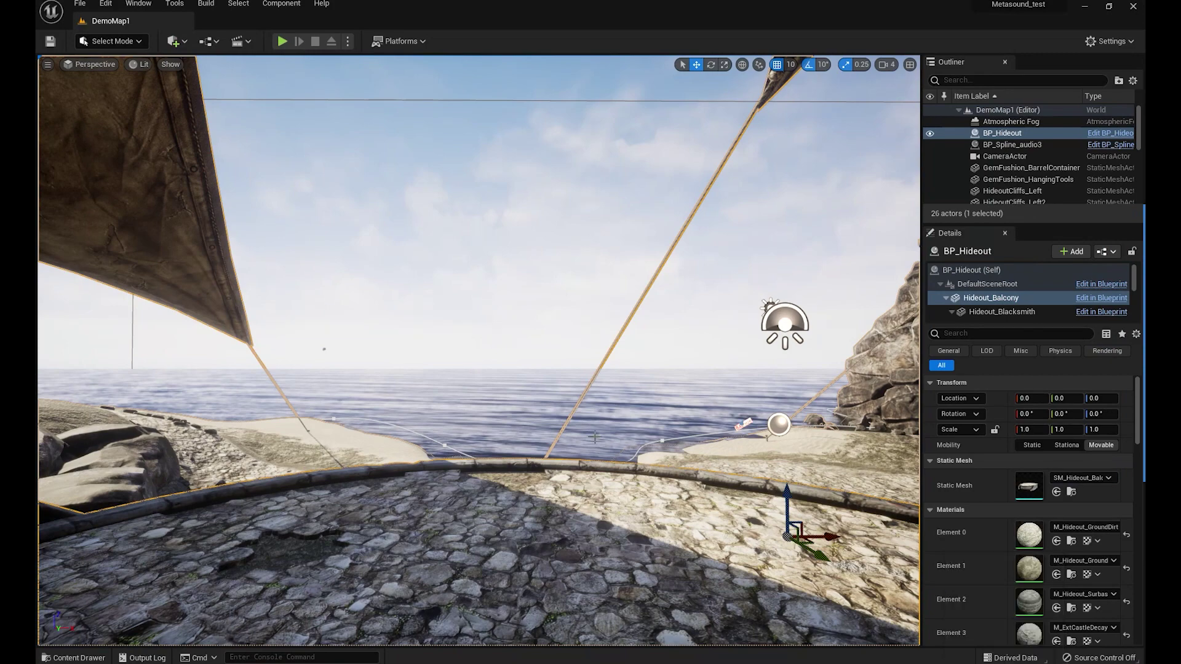
pyautogui.click(105, 3)
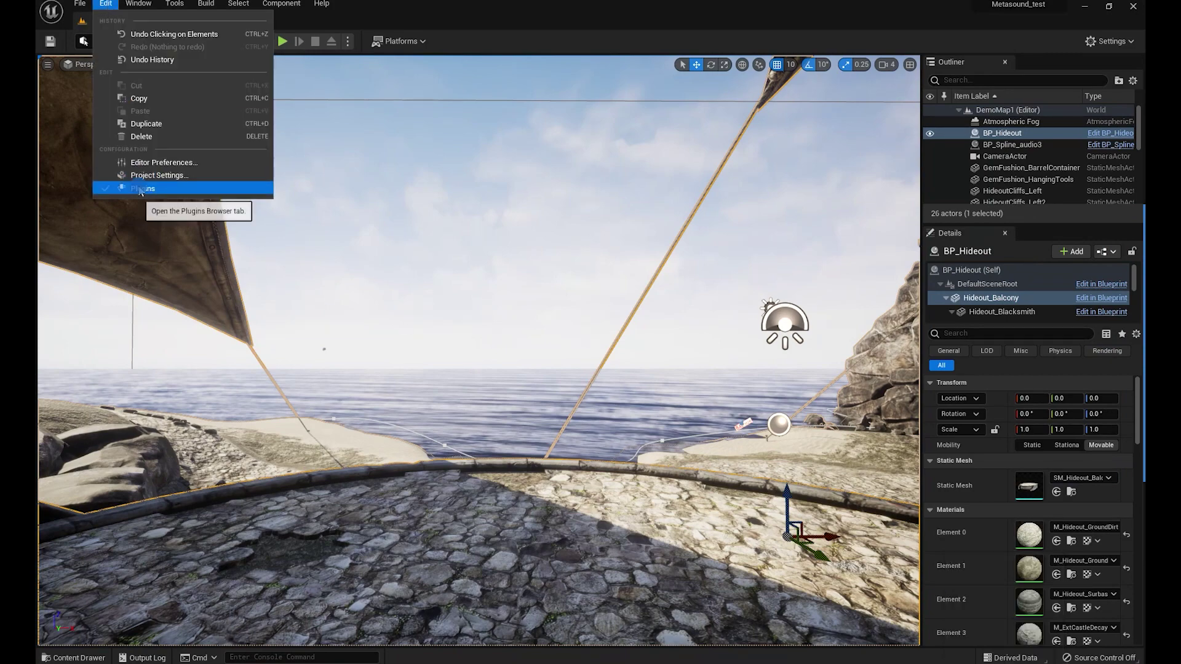
pyautogui.click(142, 188)
pyautogui.write('und')
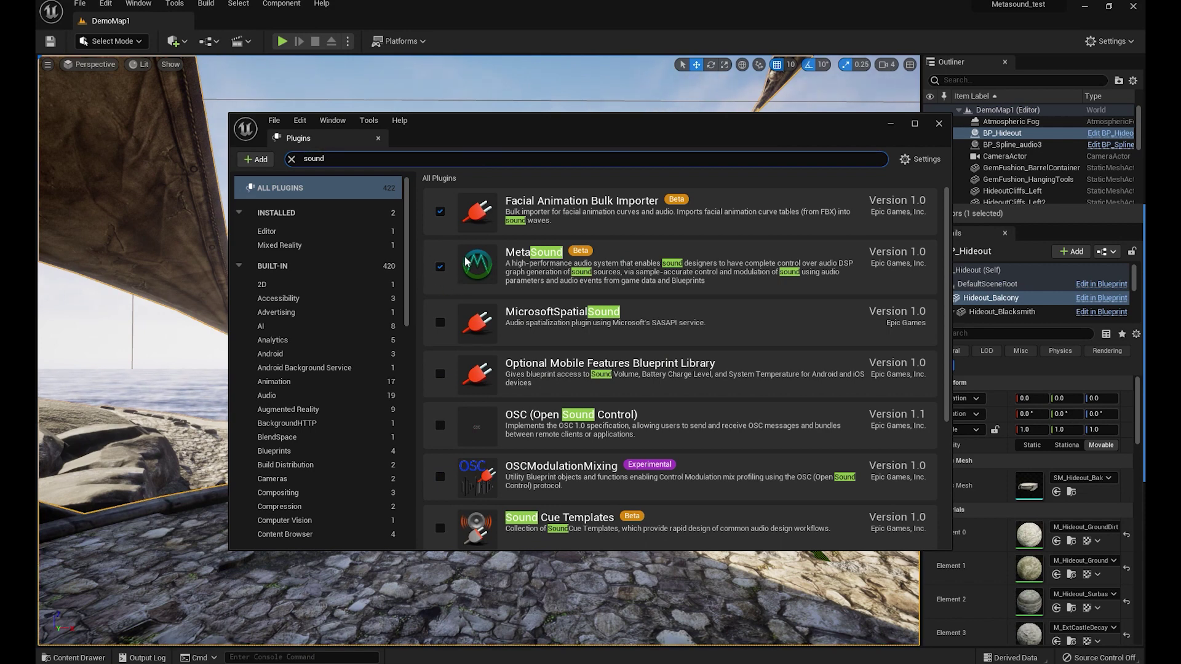
pyautogui.click(940, 124)
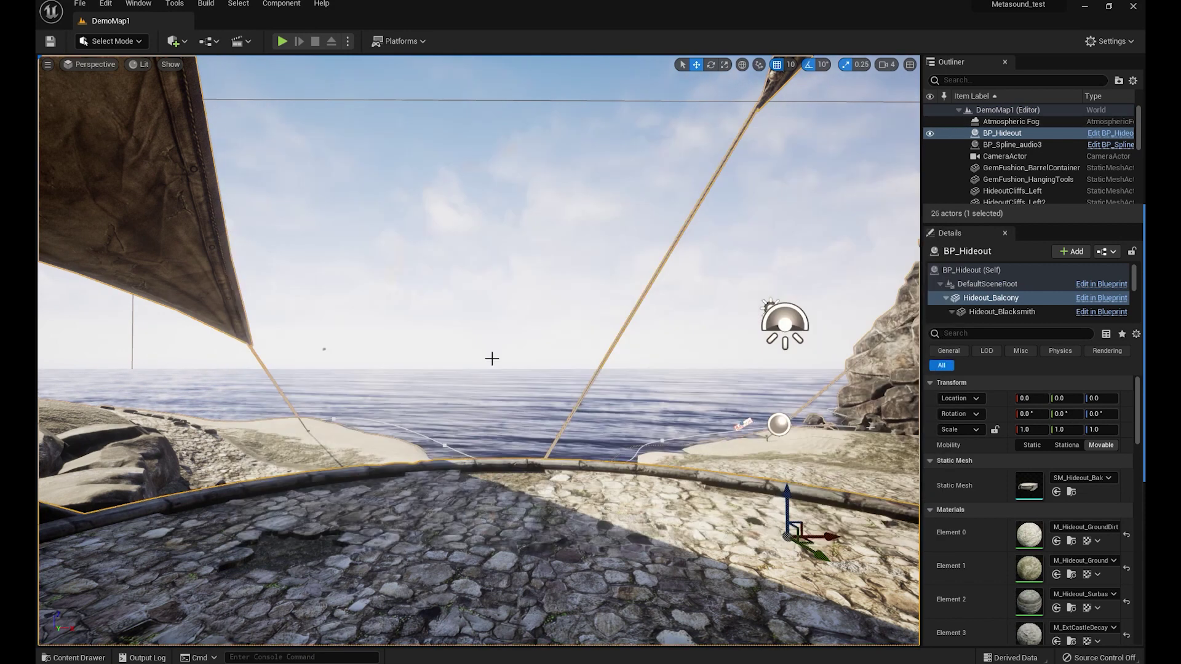
pyautogui.click(78, 657)
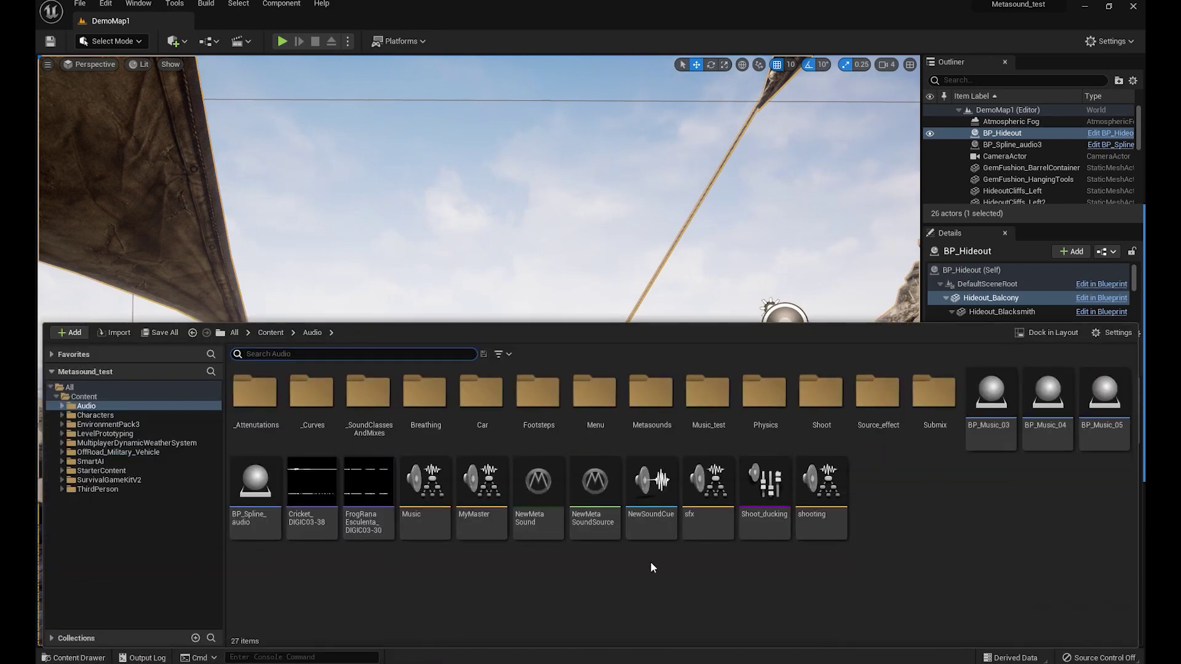
pyautogui.rightClick(952, 464)
pyautogui.moveTo(985, 424)
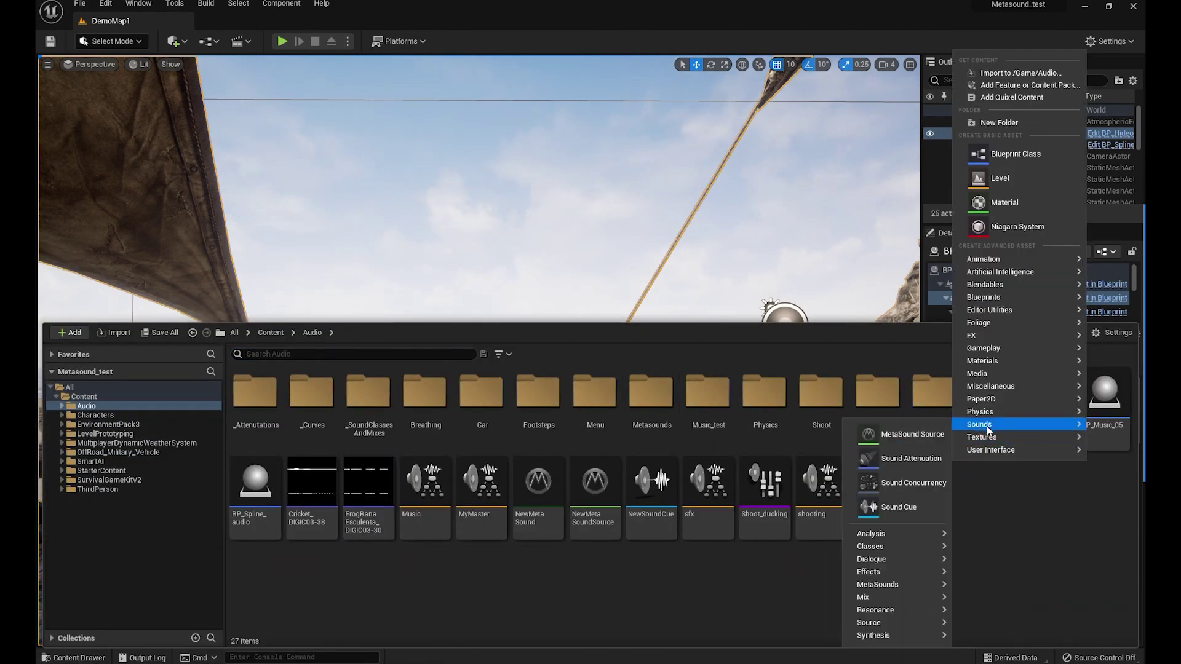
pyautogui.moveTo(554, 215); pyautogui.dragTo(861, 225, button='right')
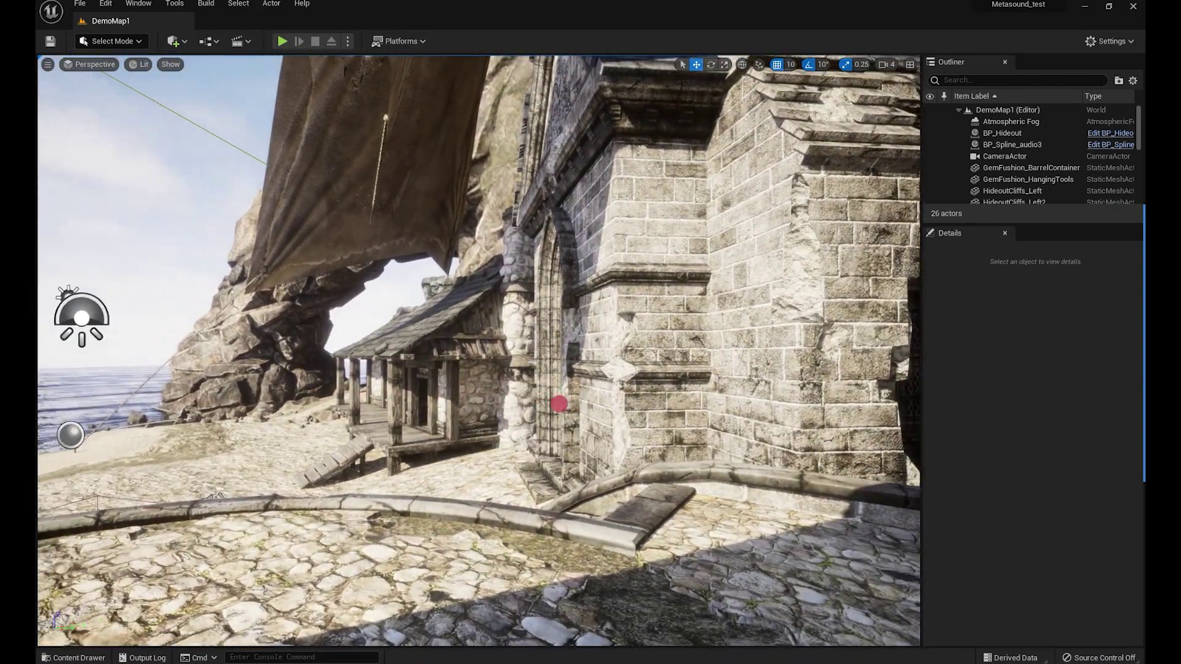
# Step: Fly the viewport camera from the building to the sea, then toward the stone tower
pyautogui.moveTo(558, 404); pyautogui.dragTo(558, 404, button='right')
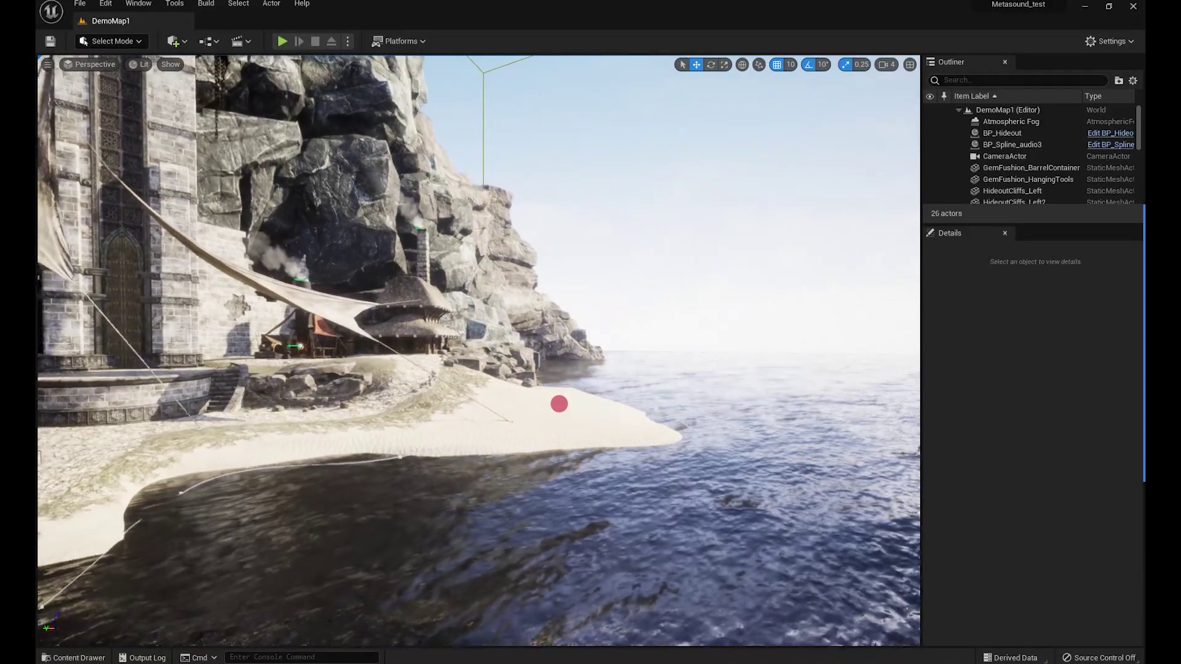
pyautogui.moveTo(558, 404); pyautogui.dragTo(558, 404, button='right')
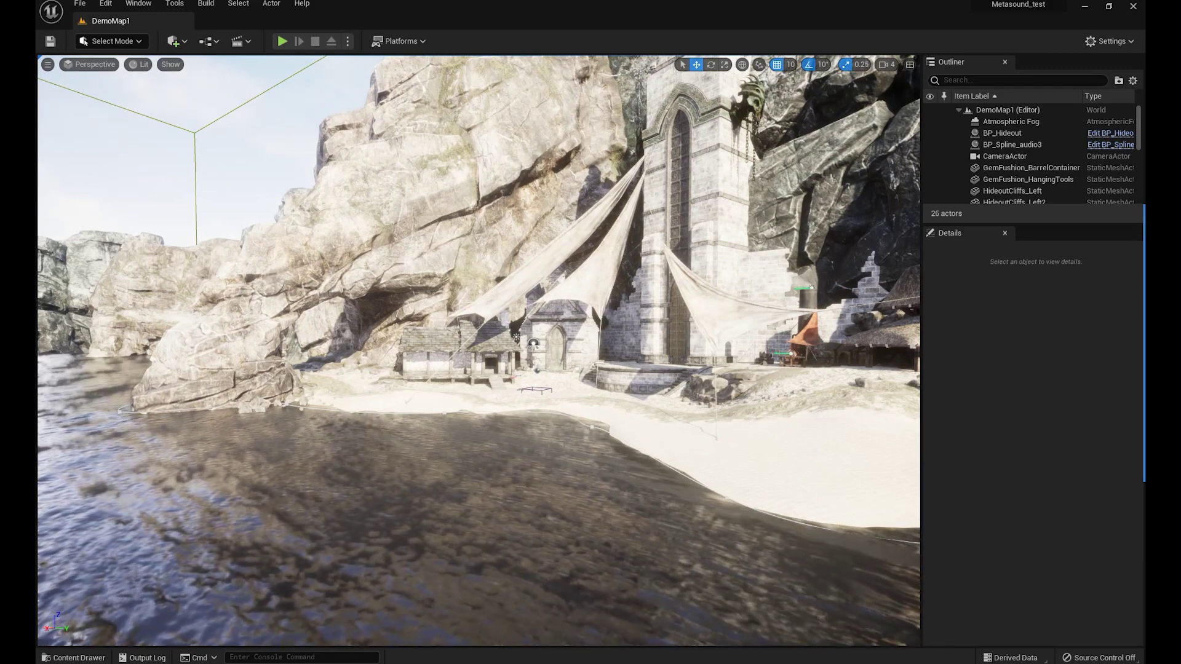
pyautogui.moveTo(571, 410); pyautogui.dragTo(571, 410, button='right')
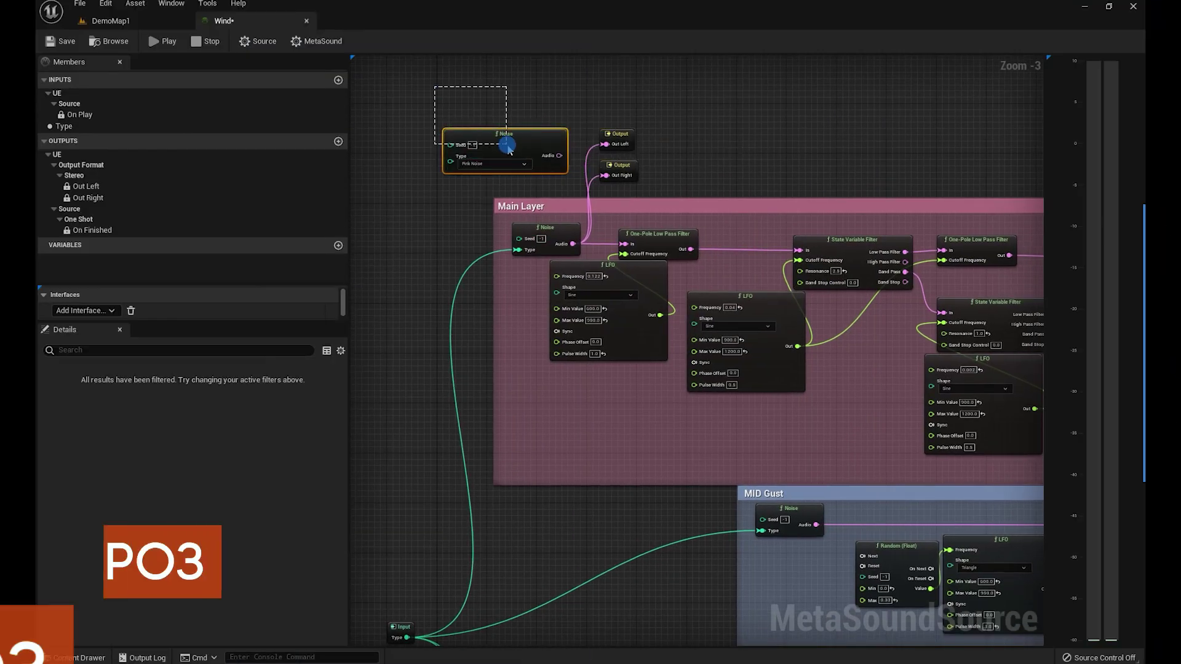
# Step: Delete the unfiltered Noise node and feed both Outputs from the low-pass filter, then audition
pyautogui.press('Delete')
pyautogui.press('space')
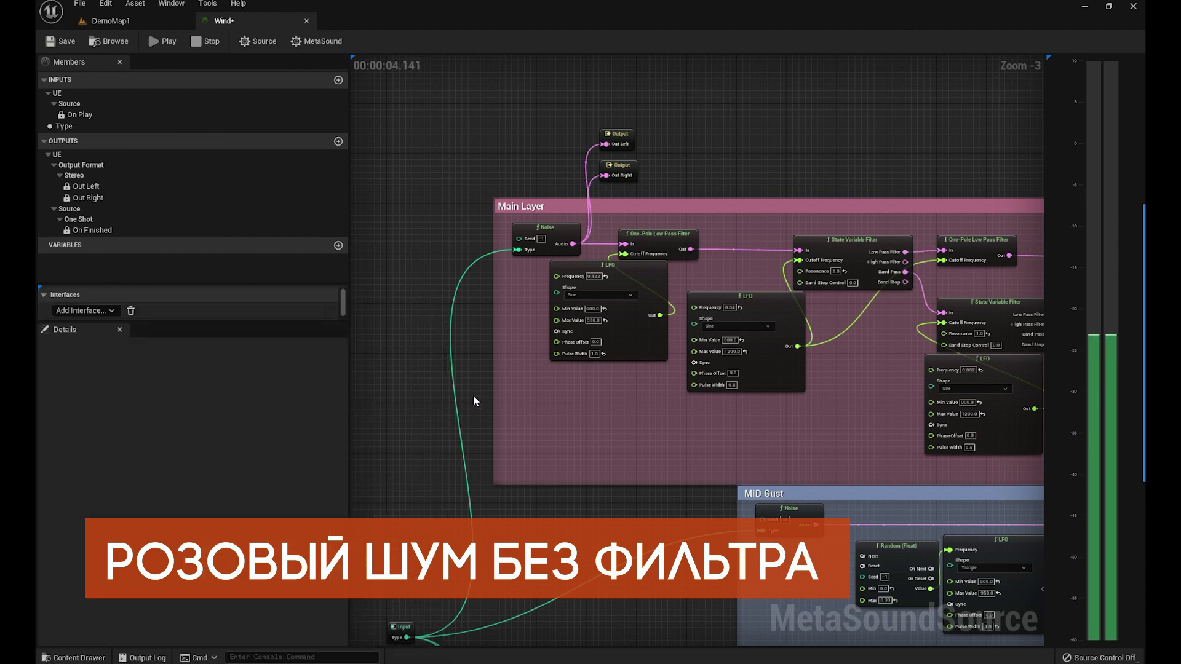
pyautogui.moveTo(514, 237)
pyautogui.mouseDown()
pyautogui.moveTo(561, 182)
pyautogui.moveTo(682, 183)
pyautogui.mouseUp()
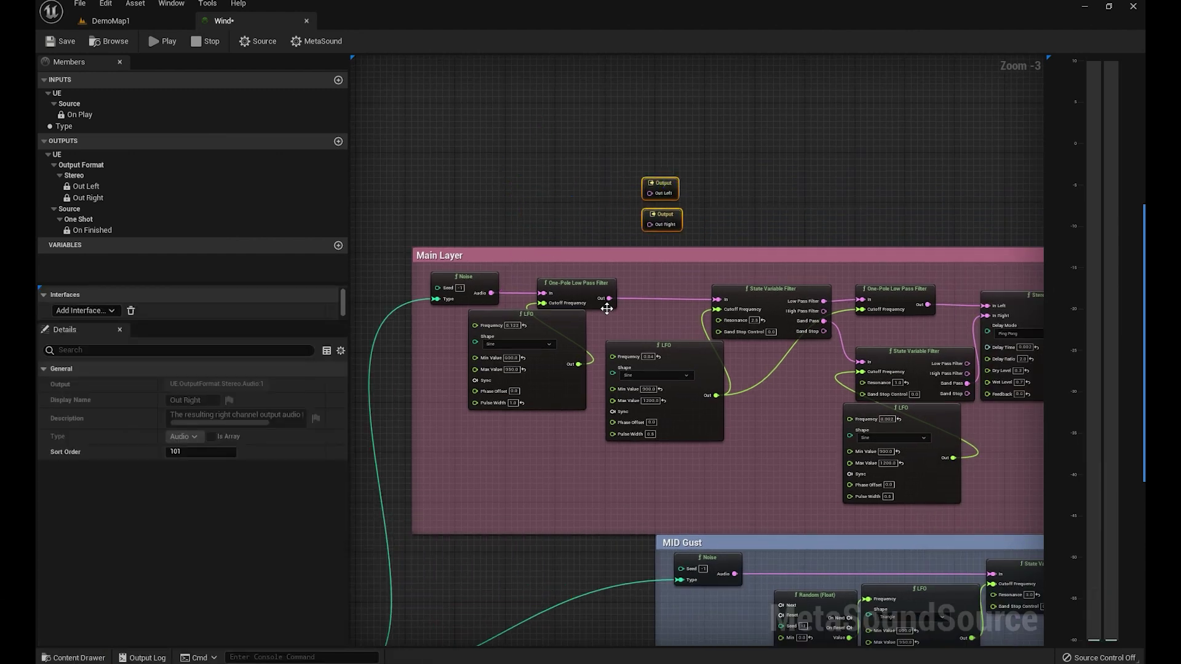
pyautogui.moveTo(649, 224); pyautogui.dragTo(609, 298)
pyautogui.click(555, 213)
pyautogui.press('space')
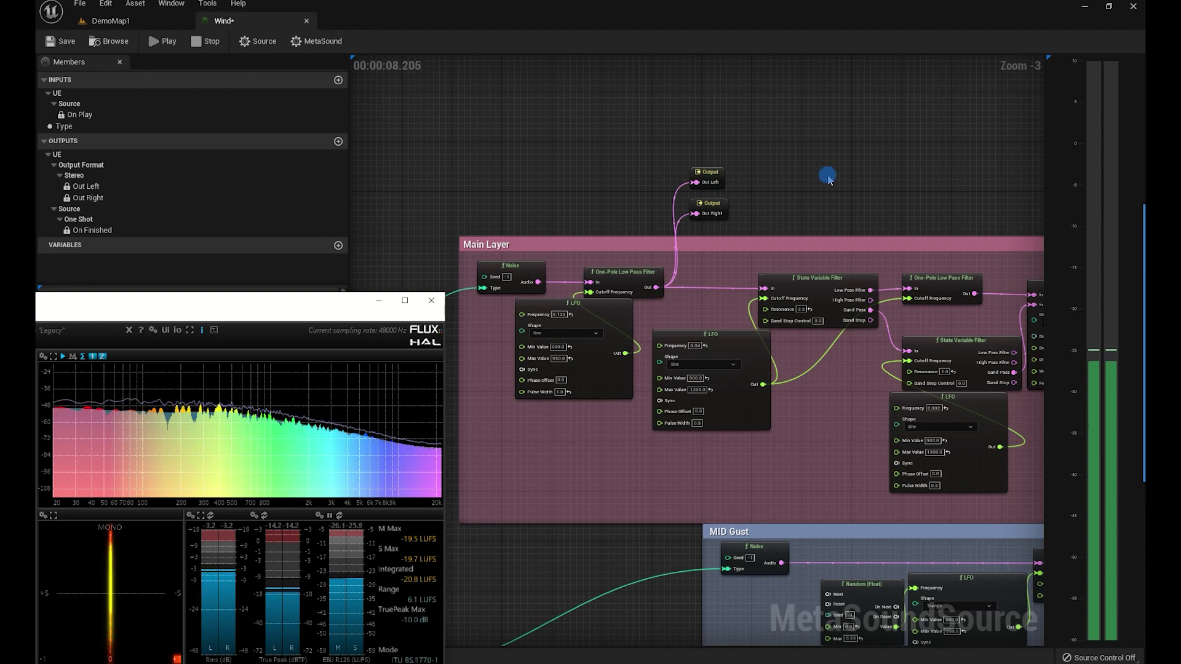
# Step: Shift the Output nodes right, wire the filter's Band Pass output and preview the wind
pyautogui.moveTo(828, 179); pyautogui.dragTo(684, 200, button='right')
pyautogui.click(551, 232)
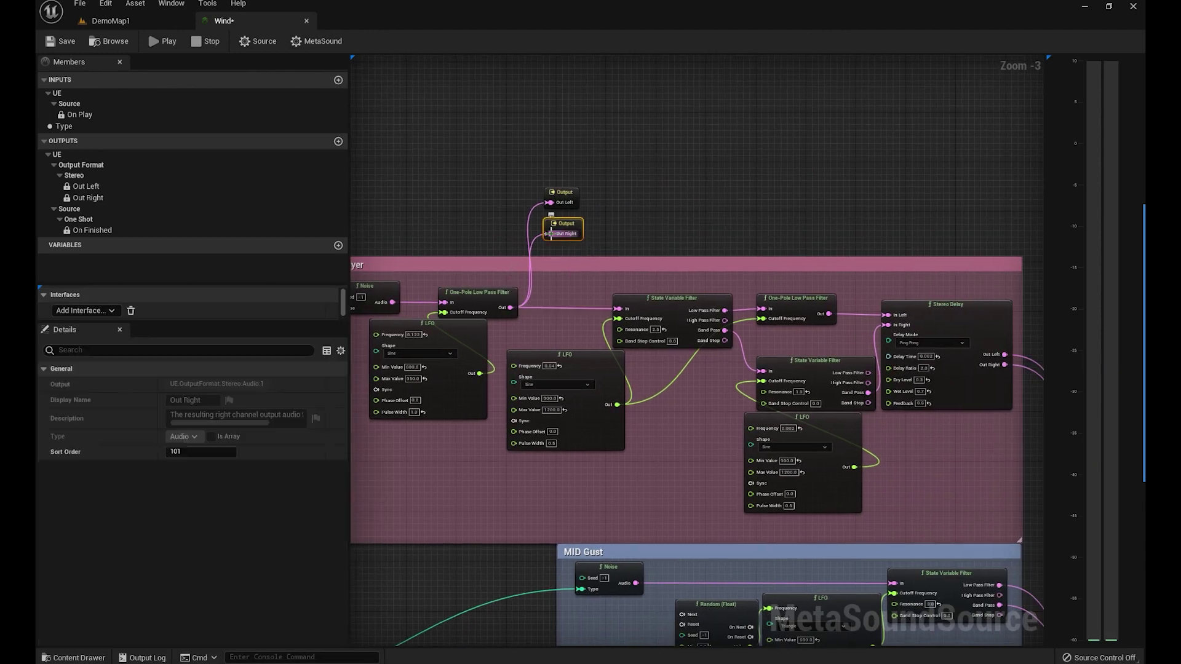
pyautogui.moveTo(562, 192); pyautogui.dragTo(756, 192)
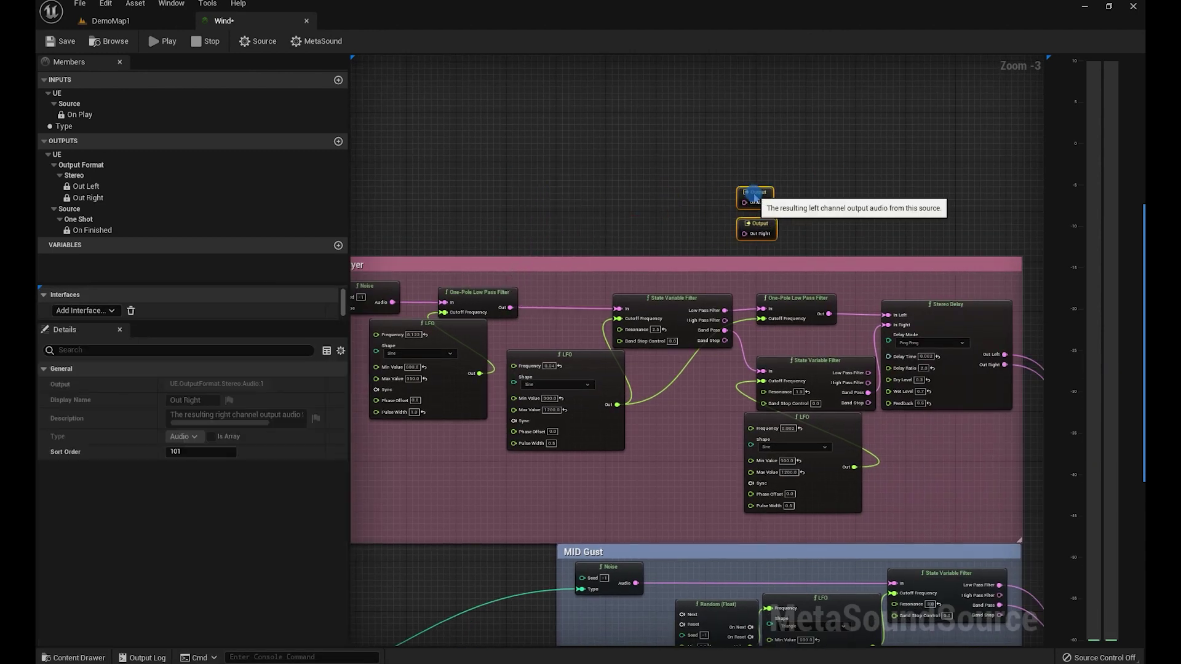
pyautogui.moveTo(755, 192); pyautogui.dragTo(651, 200, button='right')
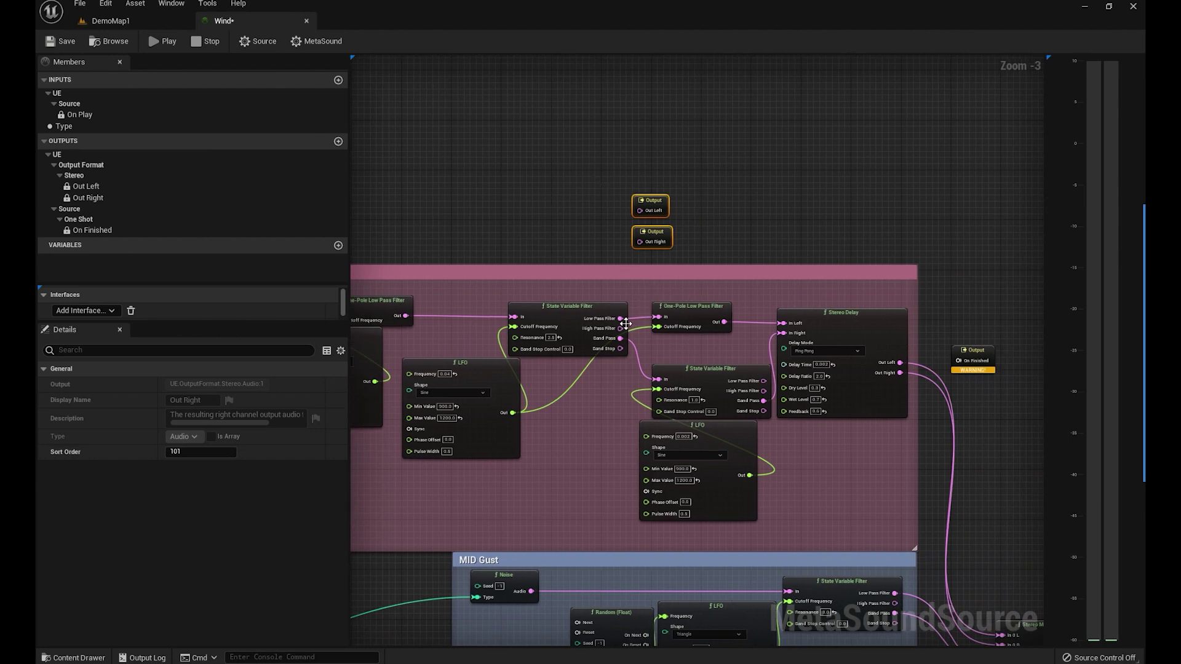
pyautogui.moveTo(619, 339); pyautogui.dragTo(648, 272)
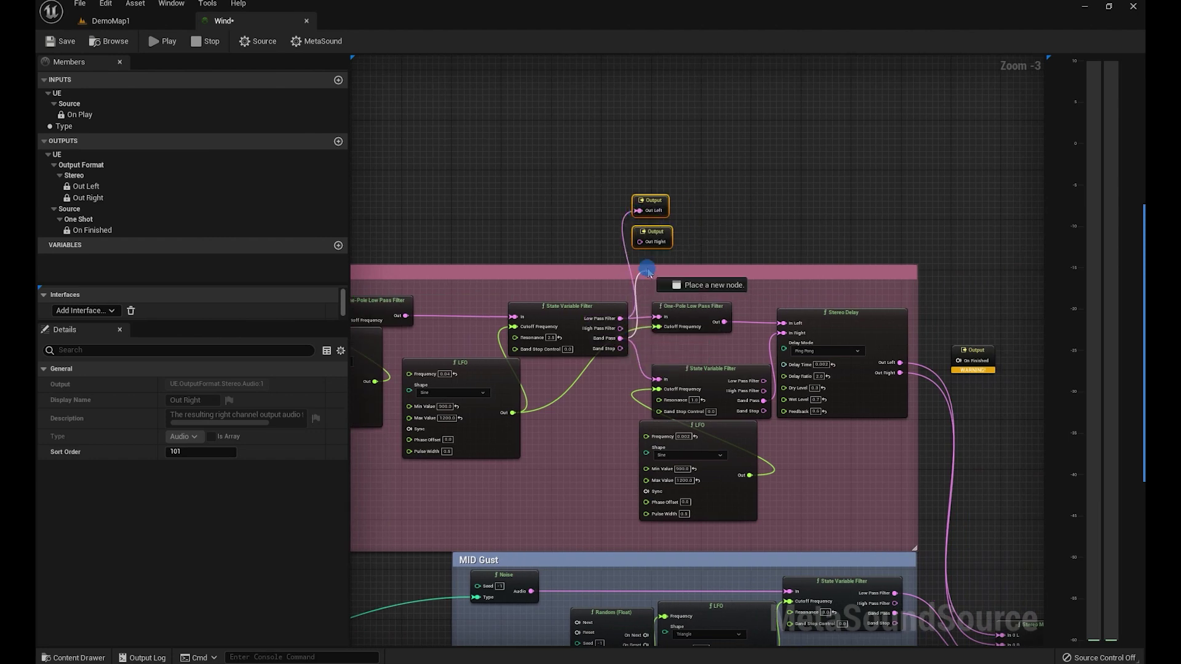
pyautogui.click(703, 243)
pyautogui.press('space')
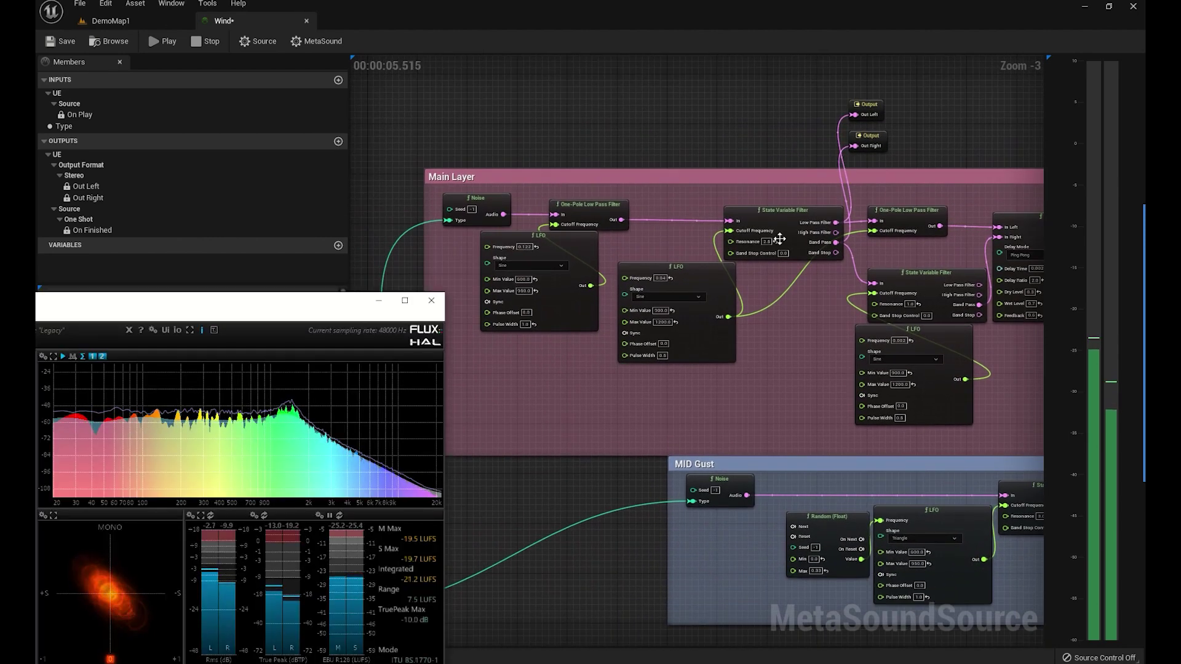
# Step: Place both Output nodes beside the Stereo Delay and wire its Out Left and Out Right into them
pyautogui.scroll(3, 772, 255)
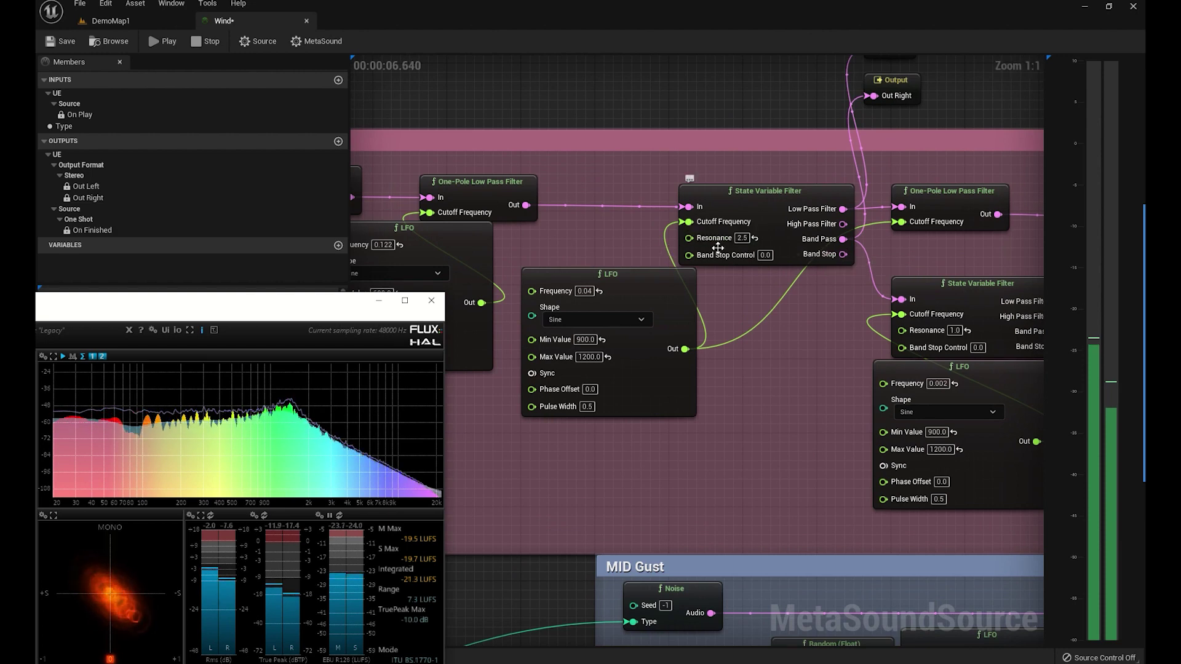
pyautogui.moveTo(275, 395)
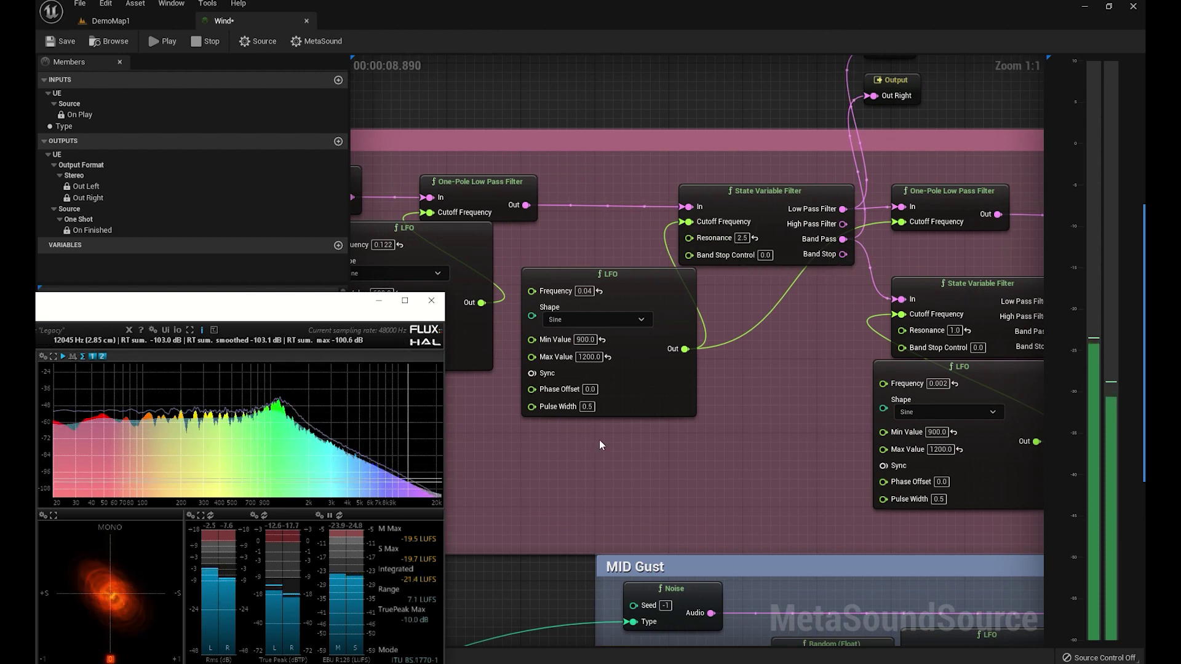
pyautogui.moveTo(697, 340); pyautogui.dragTo(647, 366, button='right')
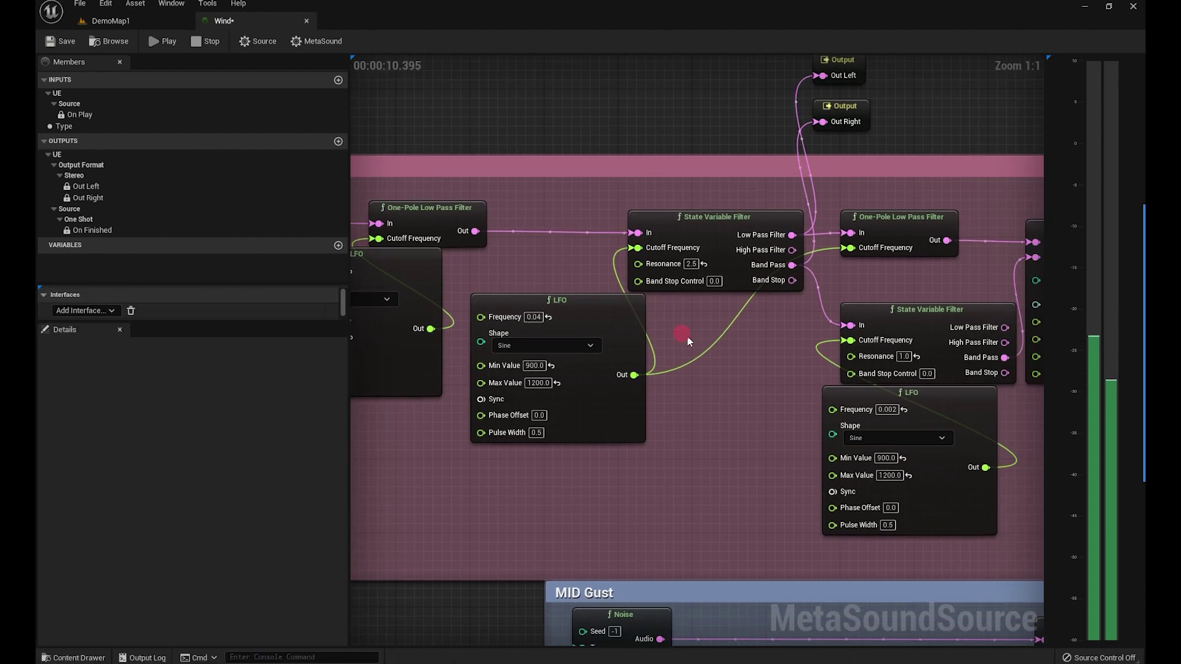
pyautogui.moveTo(858, 256); pyautogui.dragTo(705, 224, button='right')
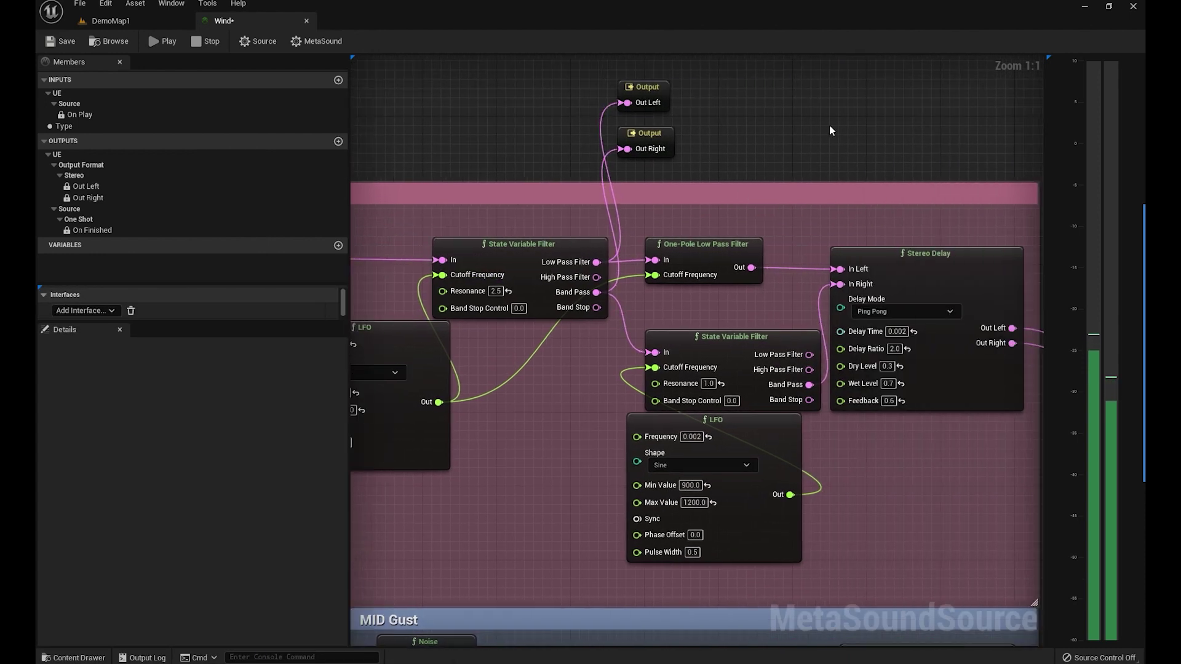
pyautogui.moveTo(830, 130); pyautogui.dragTo(492, 205, button='right')
pyautogui.moveTo(489, 121); pyautogui.dragTo(563, 215)
pyautogui.moveTo(545, 150)
pyautogui.mouseDown()
pyautogui.moveTo(933, 159)
pyautogui.moveTo(985, 186)
pyautogui.mouseUp()
pyautogui.moveTo(963, 158); pyautogui.dragTo(733, 164, button='right')
pyautogui.moveTo(669, 388); pyautogui.dragTo(720, 243)
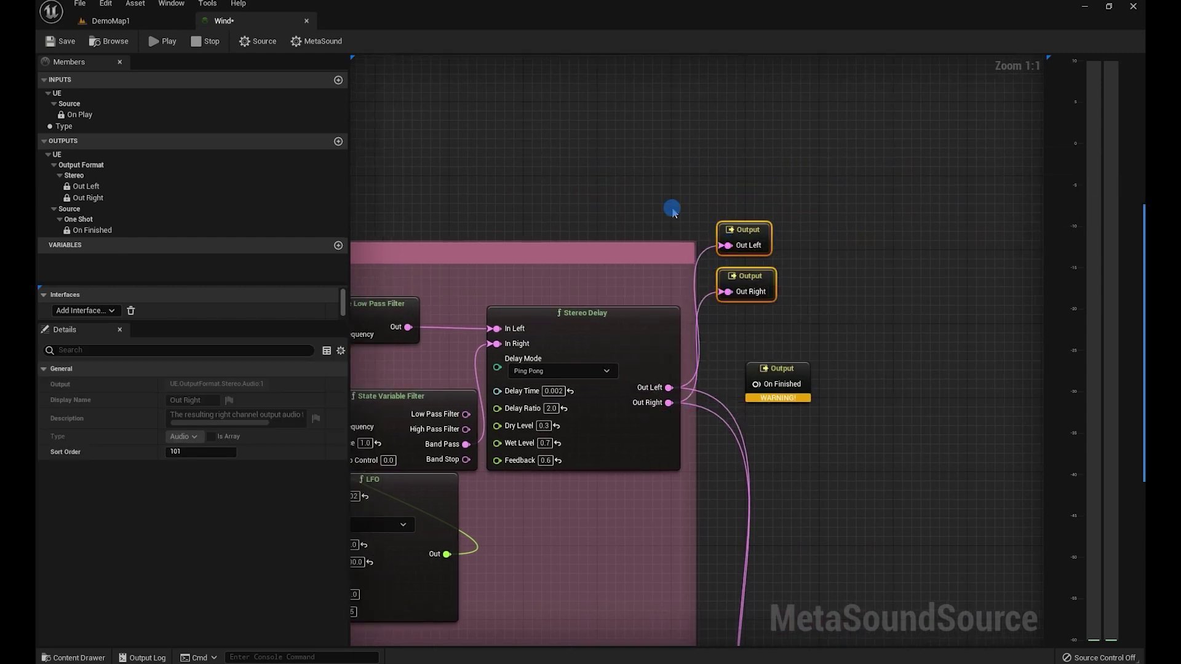
# Step: Play the main layer and check it in the FLUX spectrum analyzer
pyautogui.click(672, 230)
pyautogui.press('space')
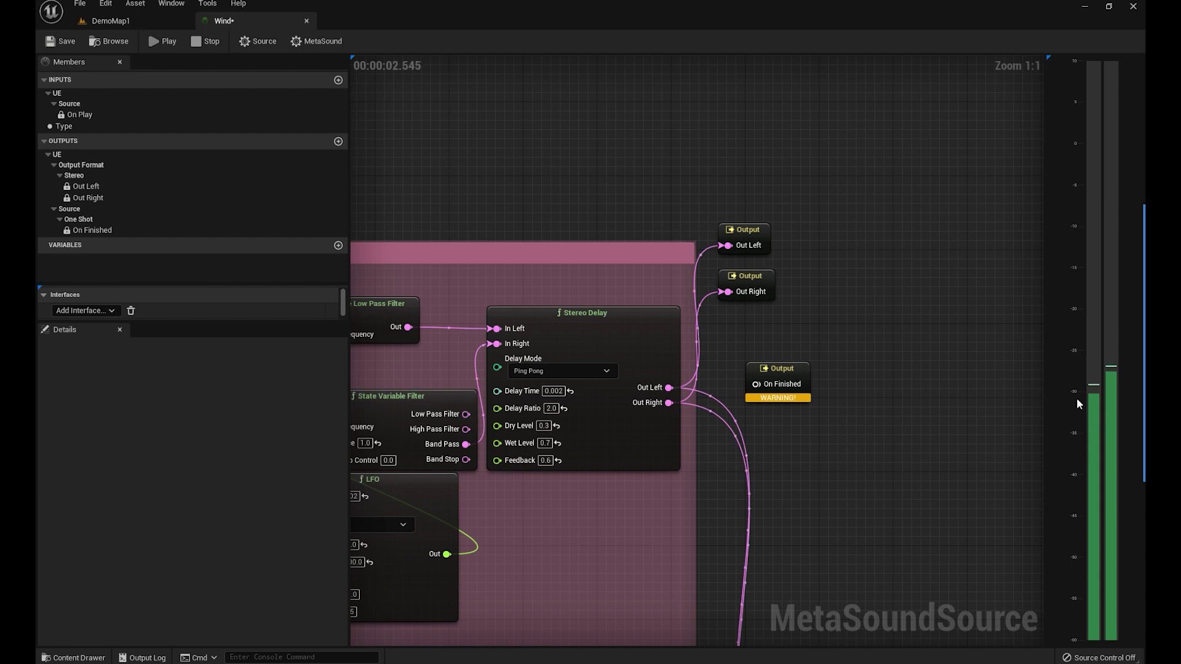
pyautogui.hotkey('alt', 'Tab')
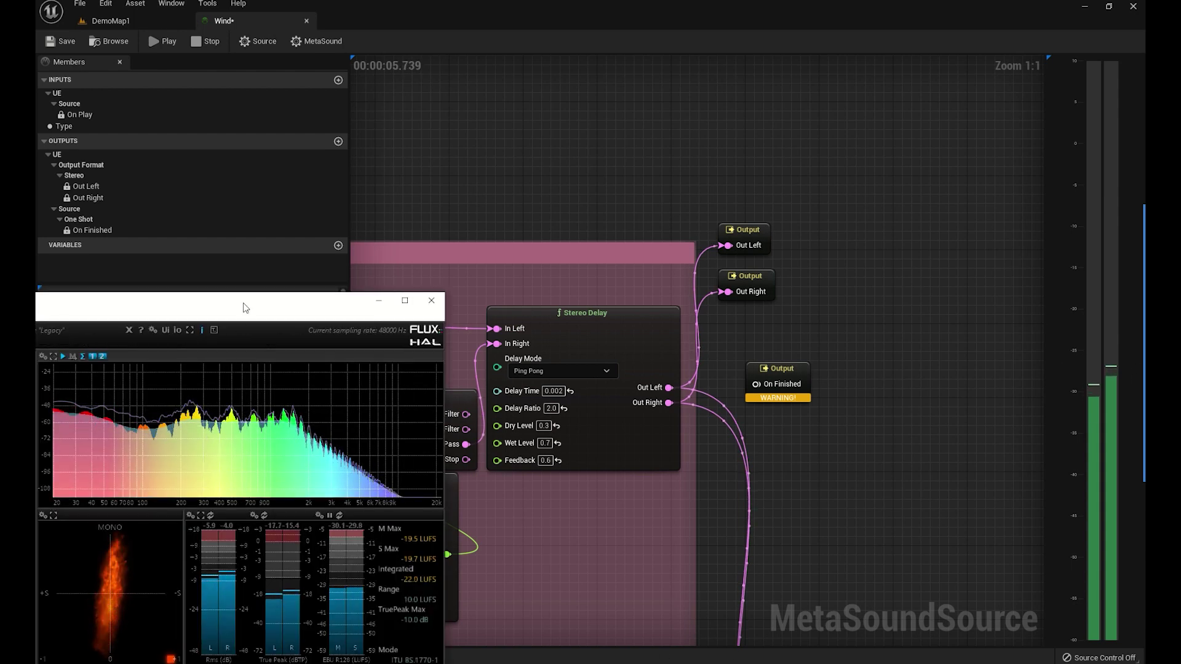
pyautogui.click(653, 162)
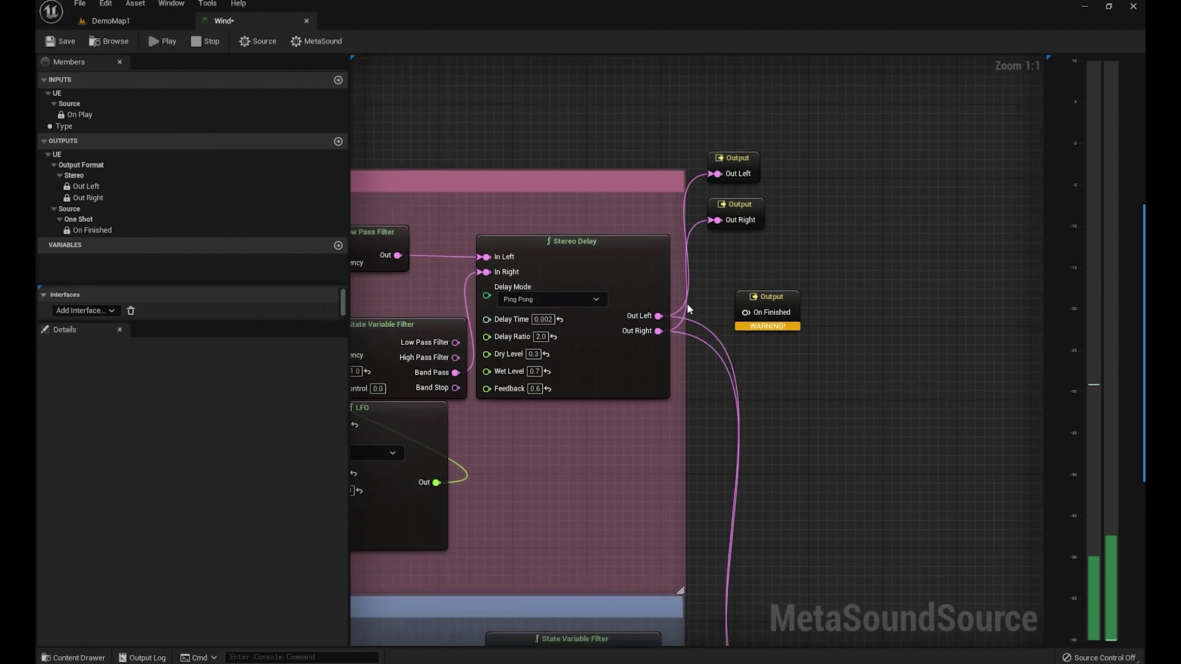
# Step: Drag both Output nodes down beside the MID Gust Stereo Mixer
pyautogui.scroll(-3, 717, 181)
pyautogui.moveTo(732, 243); pyautogui.dragTo(652, 163)
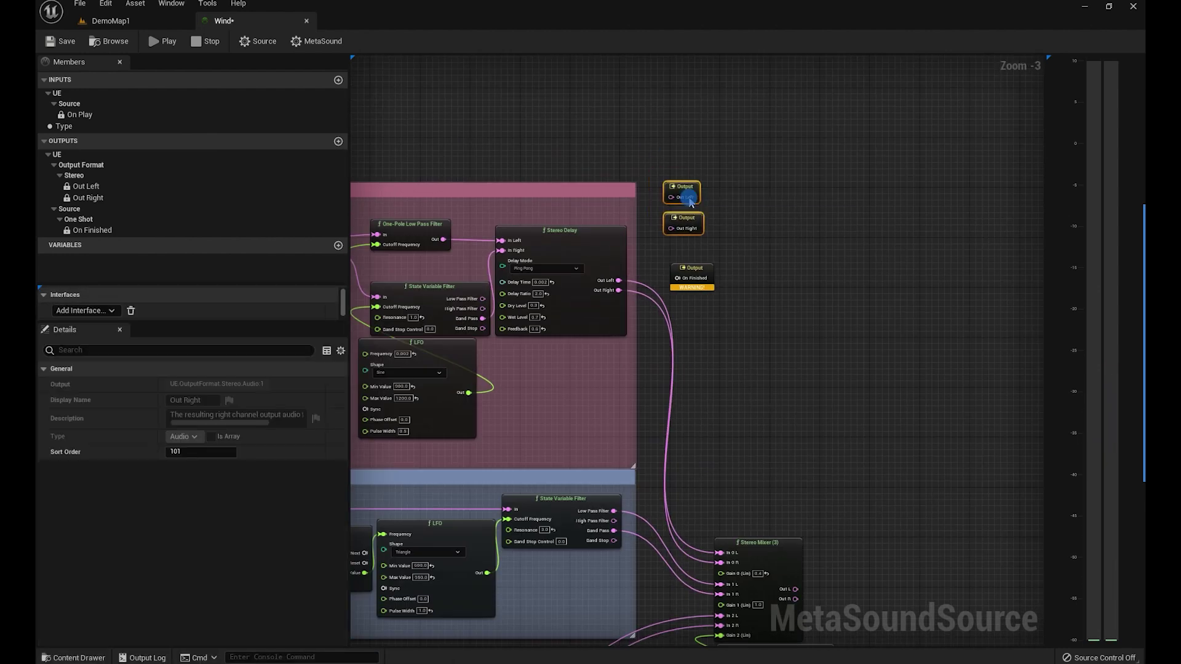
pyautogui.moveTo(677, 207); pyautogui.dragTo(799, 406)
pyautogui.scroll(3, 778, 425)
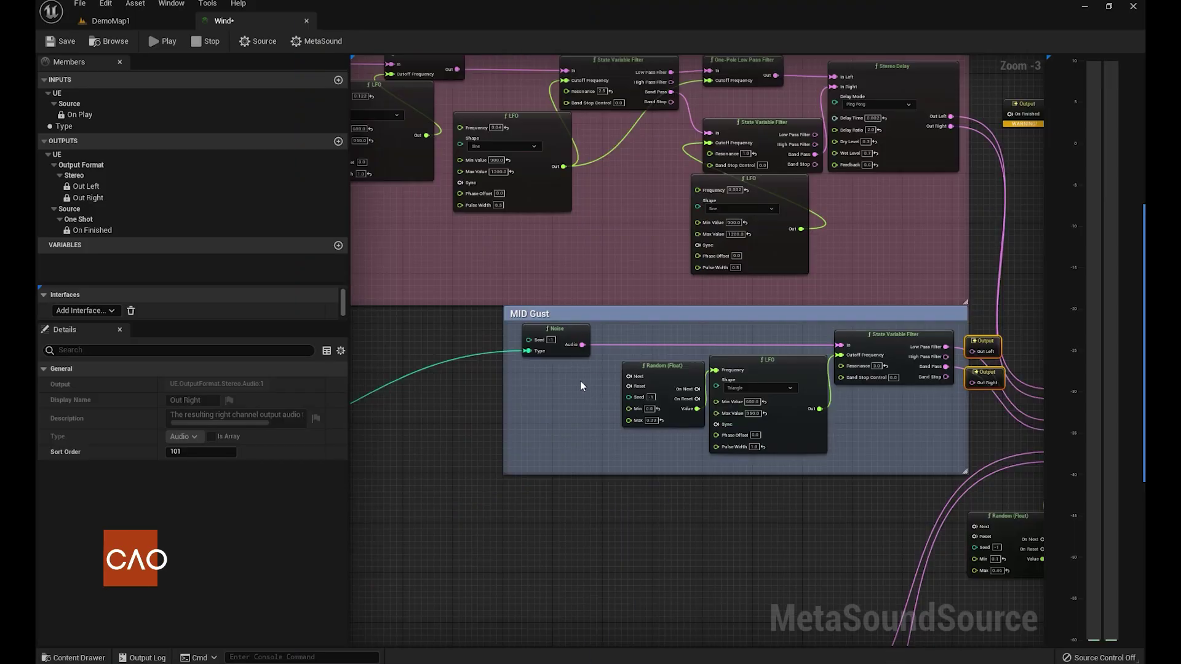
# Step: Break the Type wire on the MID Gust Noise and pull a wire from the filter's Band Pass output
pyautogui.moveTo(476, 426); pyautogui.dragTo(518, 453, button='right')
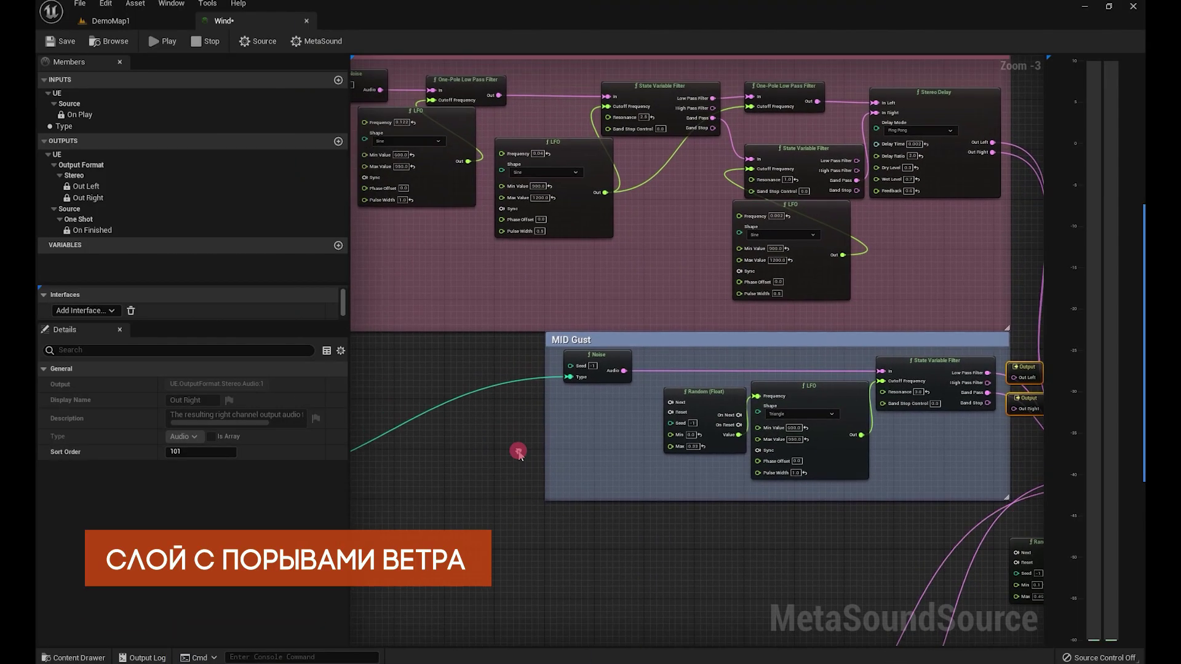
pyautogui.keyDown('alt'); pyautogui.click(571, 377); pyautogui.keyUp('alt')
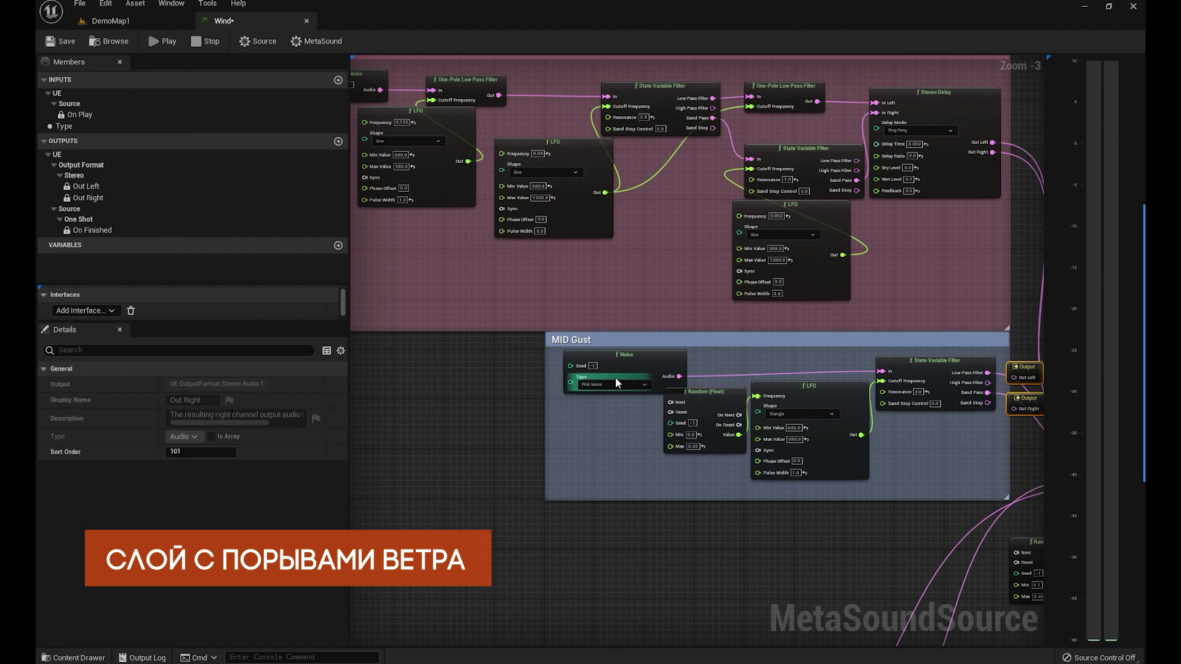
pyautogui.moveTo(609, 361); pyautogui.dragTo(451, 294, button='right')
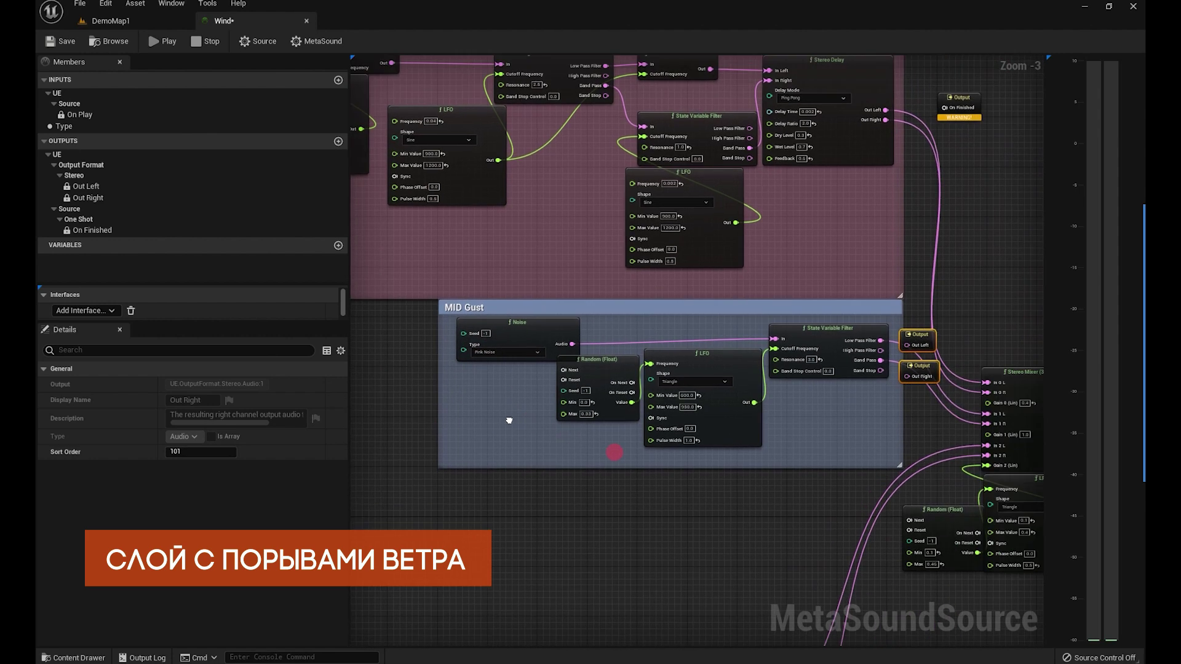
pyautogui.click(455, 292)
pyautogui.moveTo(671, 376); pyautogui.dragTo(656, 374, button='right')
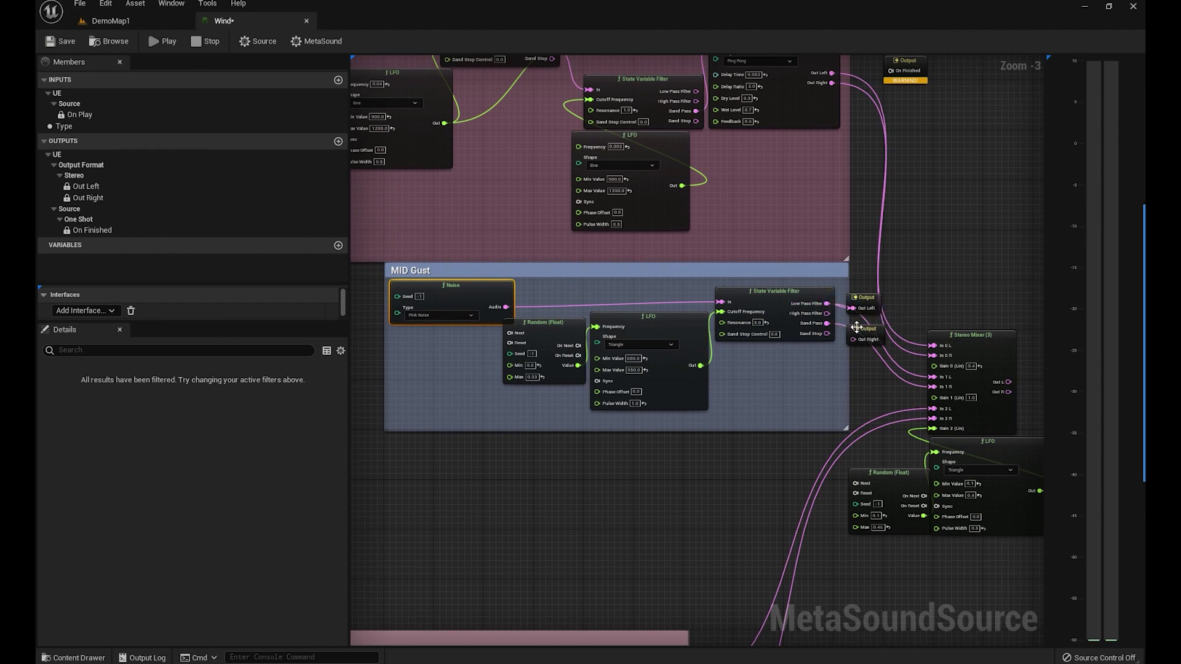
pyautogui.moveTo(827, 323)
pyautogui.mouseDown()
pyautogui.moveTo(839, 330)
pyautogui.moveTo(807, 383)
pyautogui.mouseUp()
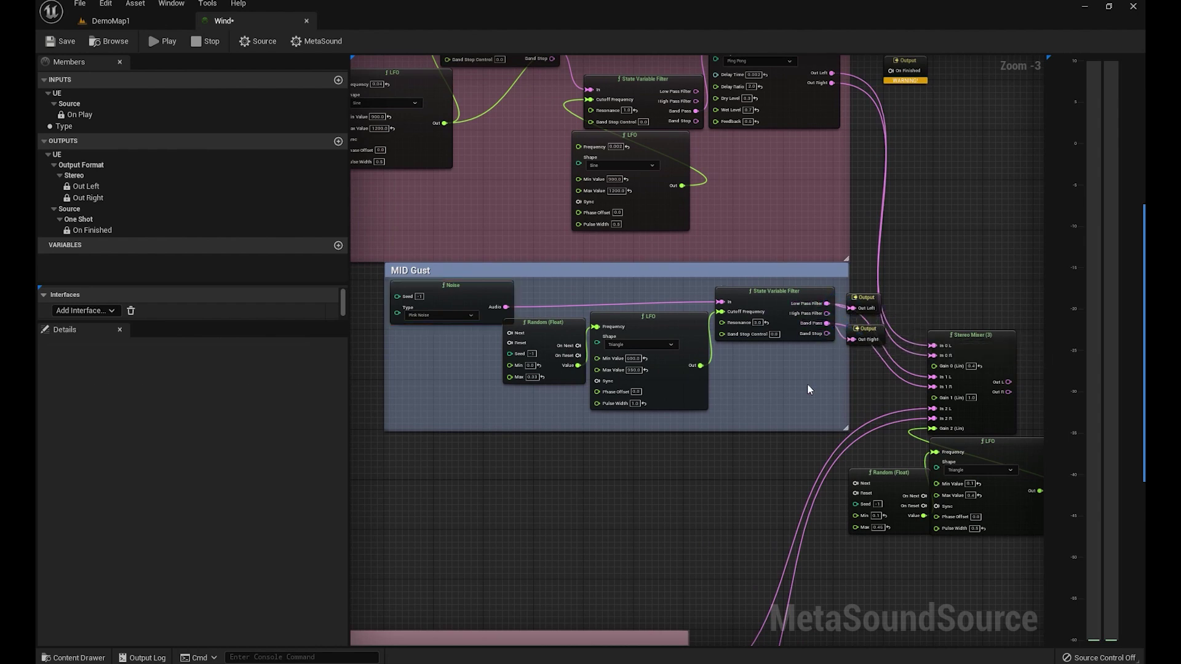
# Step: Play the MID Gust layer and watch it in the FLUX spectrum analyzer
pyautogui.press('space')
pyautogui.click(671, 621)
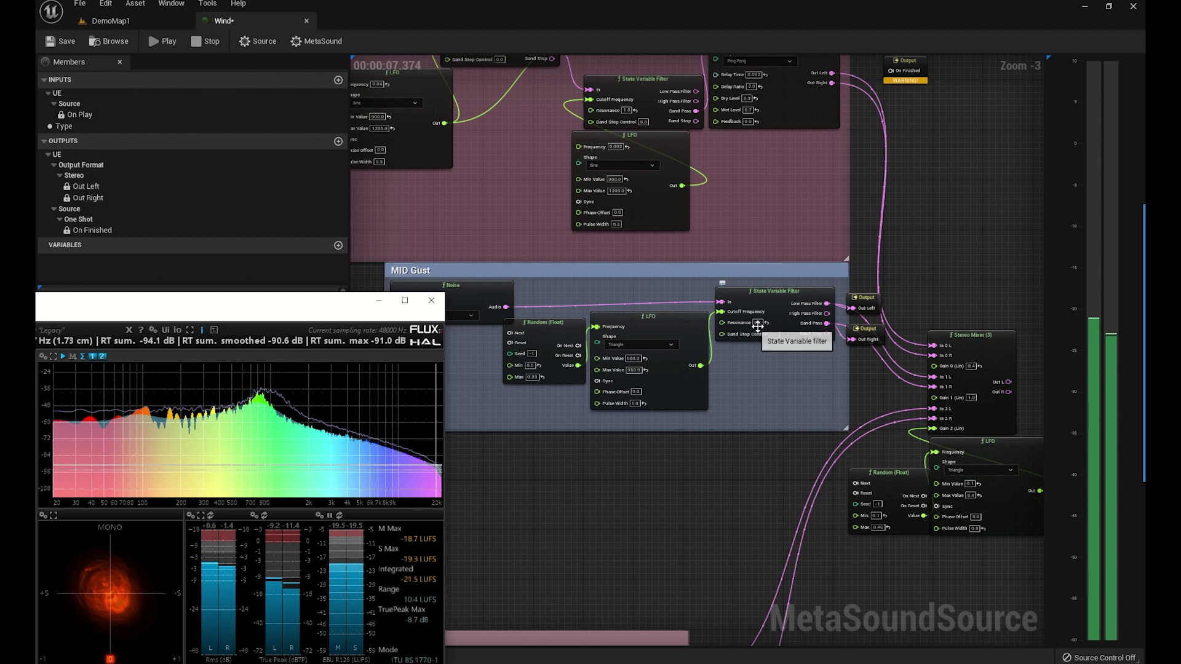
pyautogui.scroll(1, 767, 353)
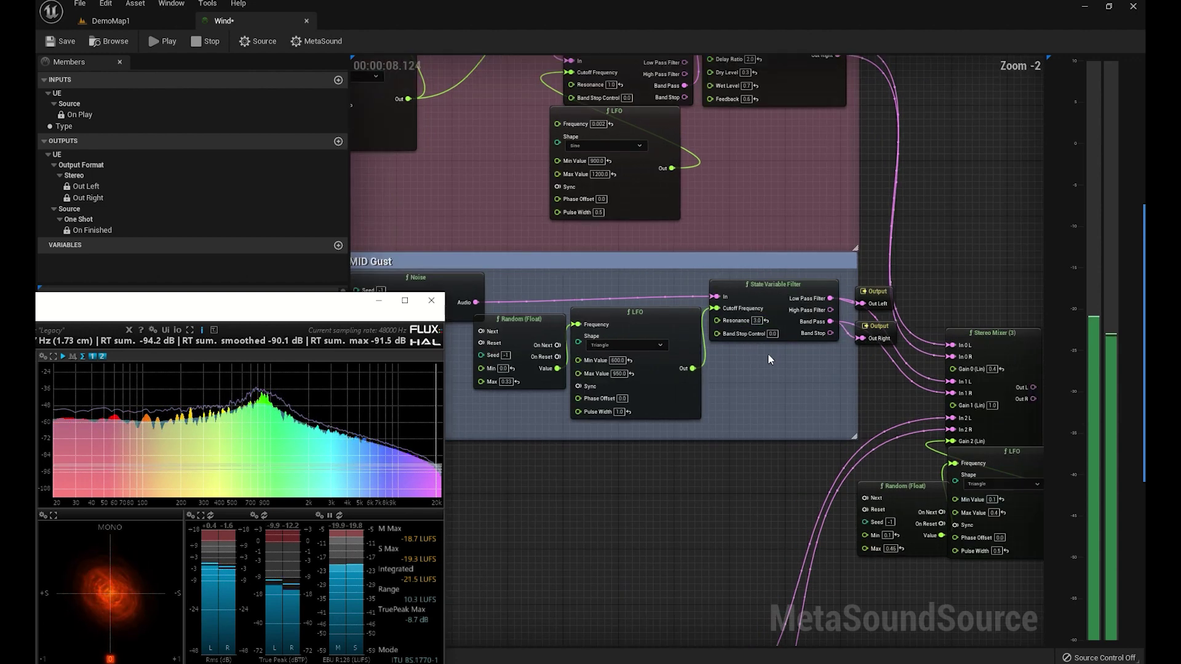
pyautogui.click(721, 466)
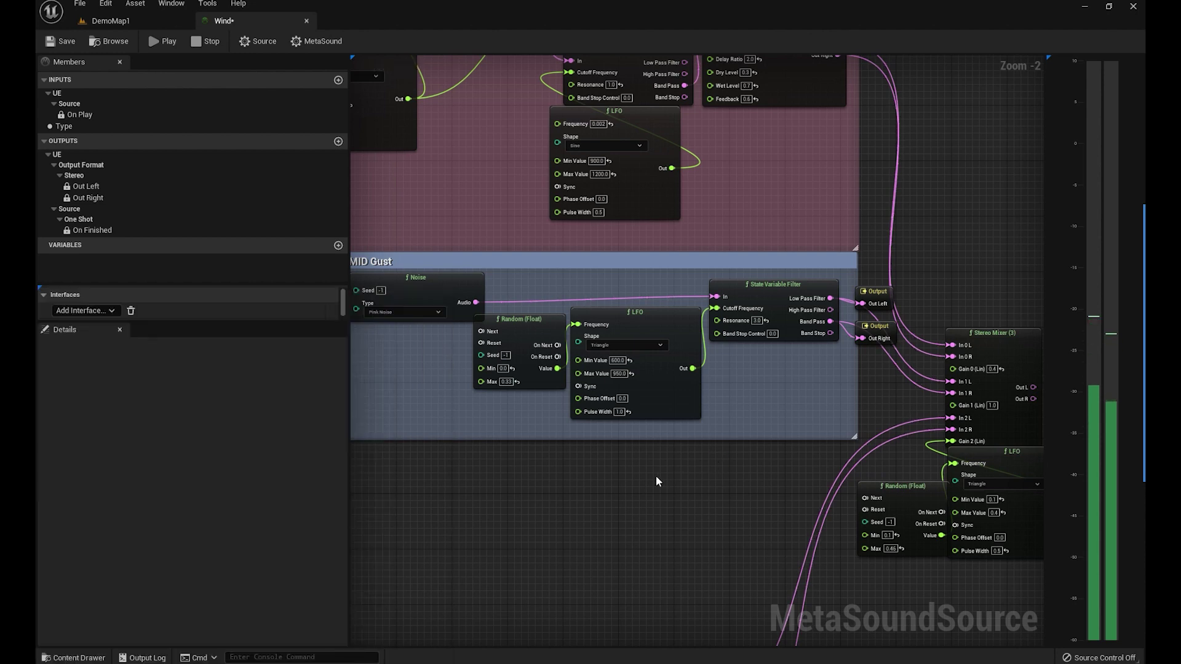
pyautogui.scroll(-1, 656, 475)
# Step: Add a Type graph input of Enum:NoiseType with default Pink Noise
pyautogui.rightClick(514, 412)
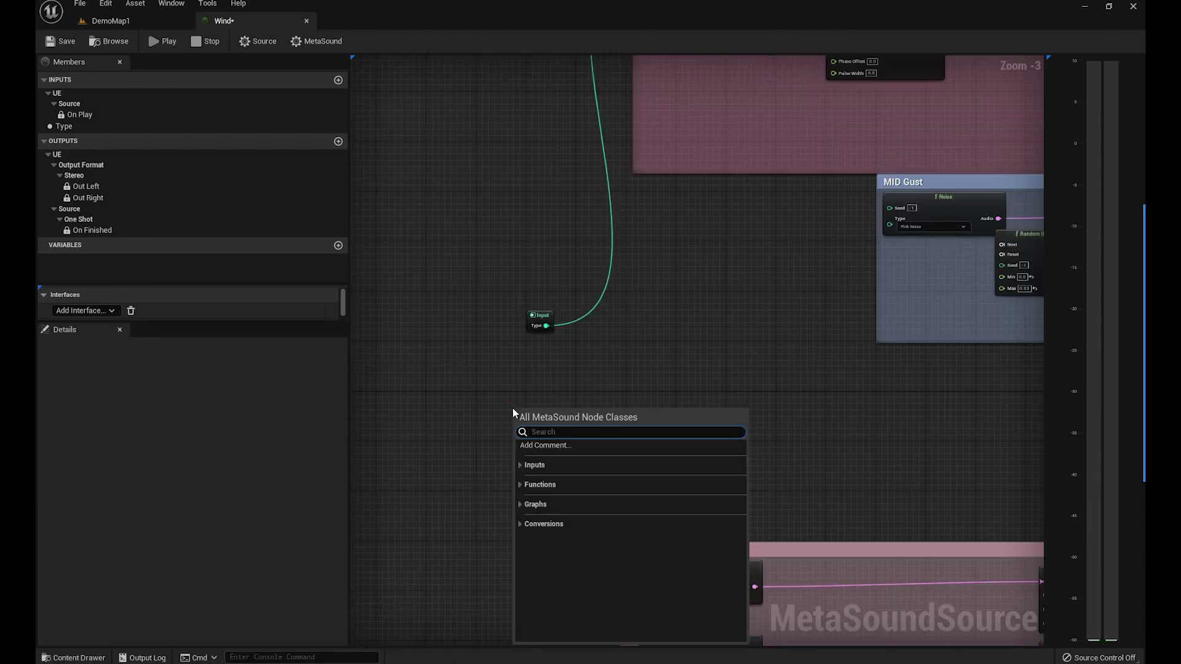
pyautogui.click(526, 466)
pyautogui.click(539, 486)
pyautogui.click(526, 418)
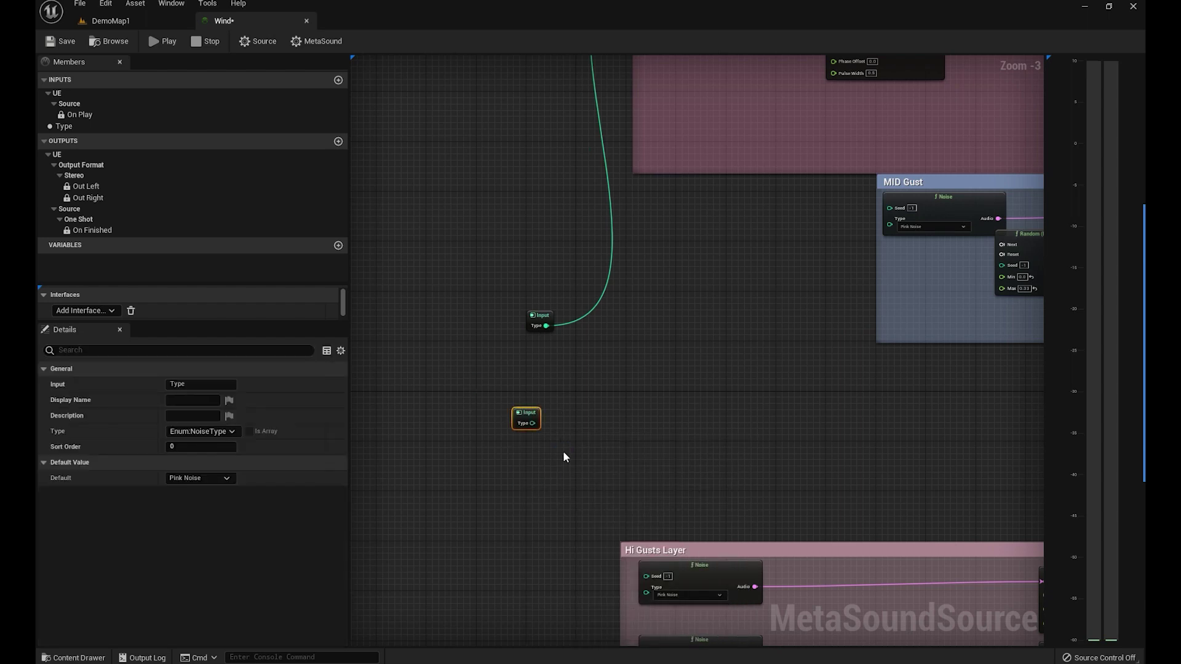
pyautogui.click(219, 434)
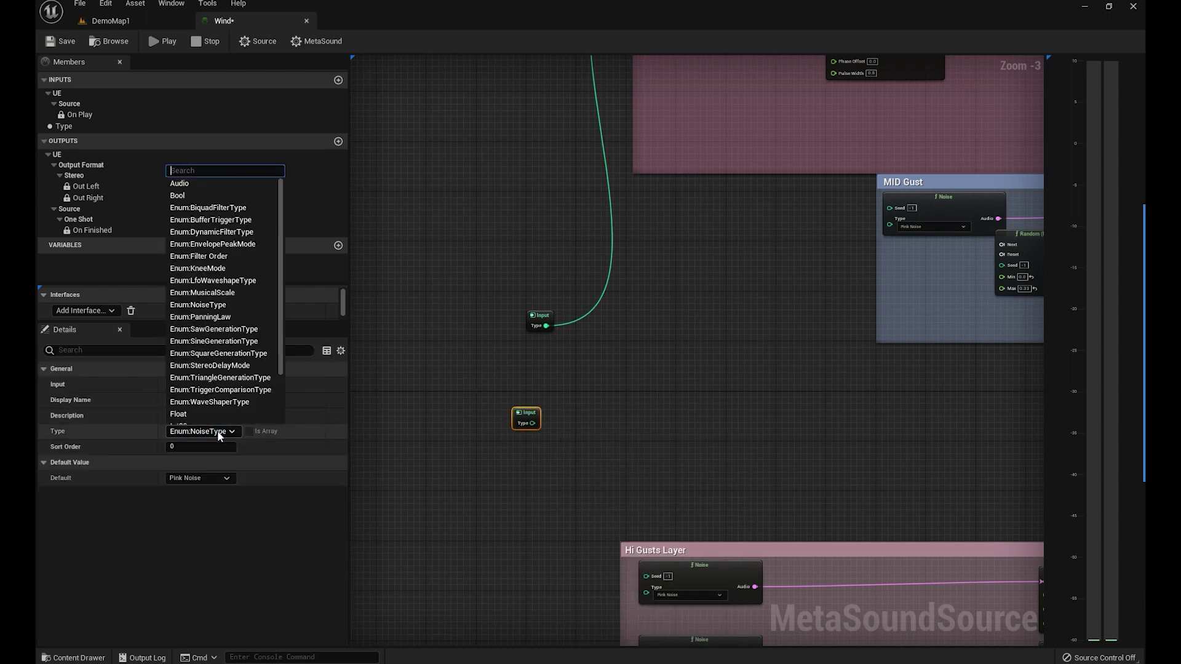
pyautogui.write('noise')
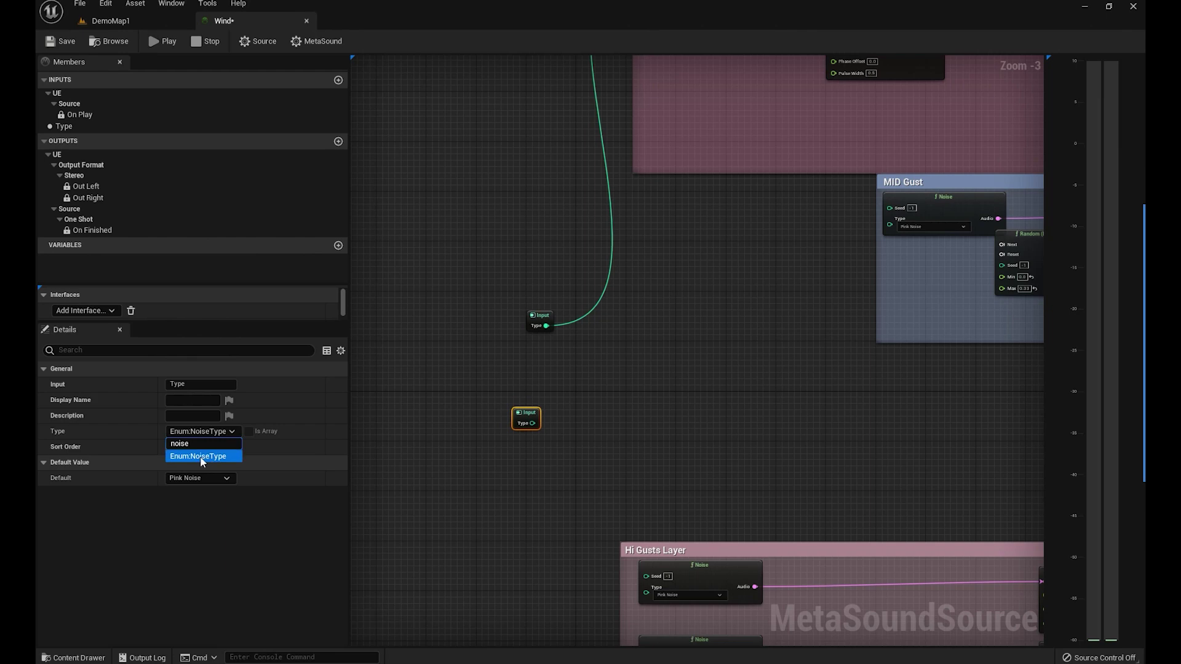
pyautogui.click(282, 455)
pyautogui.click(226, 478)
pyautogui.click(461, 454)
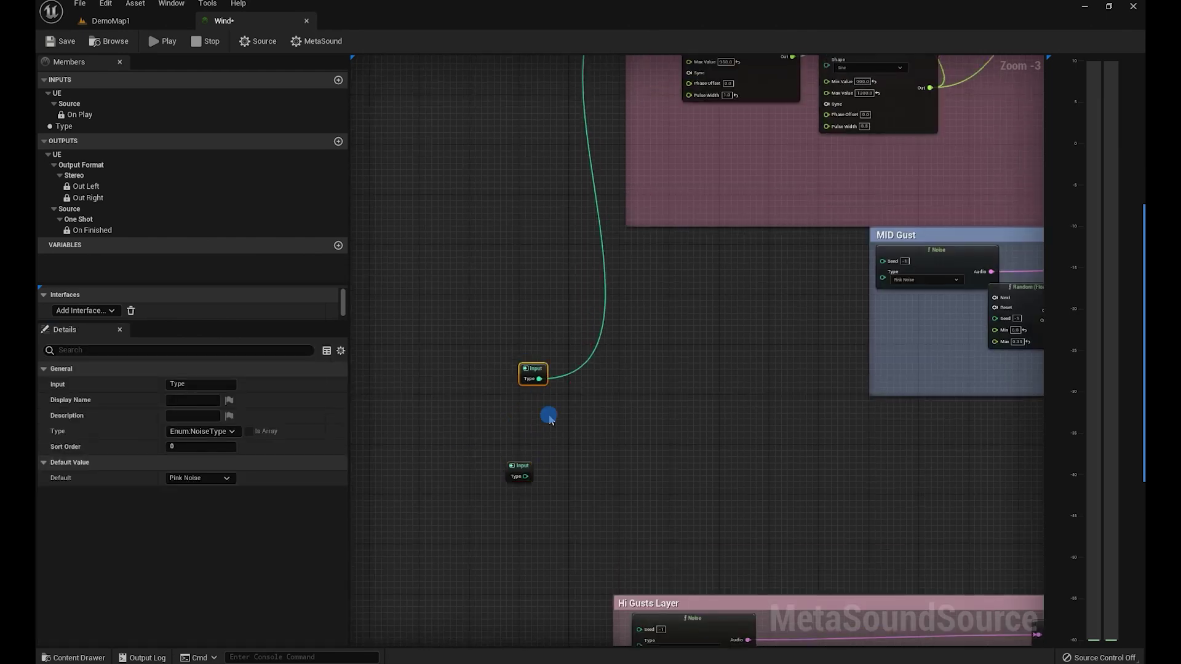
# Step: Connect the Type input to the Main Layer, MID Gust and both Hi Gusts Noise nodes
pyautogui.moveTo(549, 418); pyautogui.dragTo(578, 204, button='right')
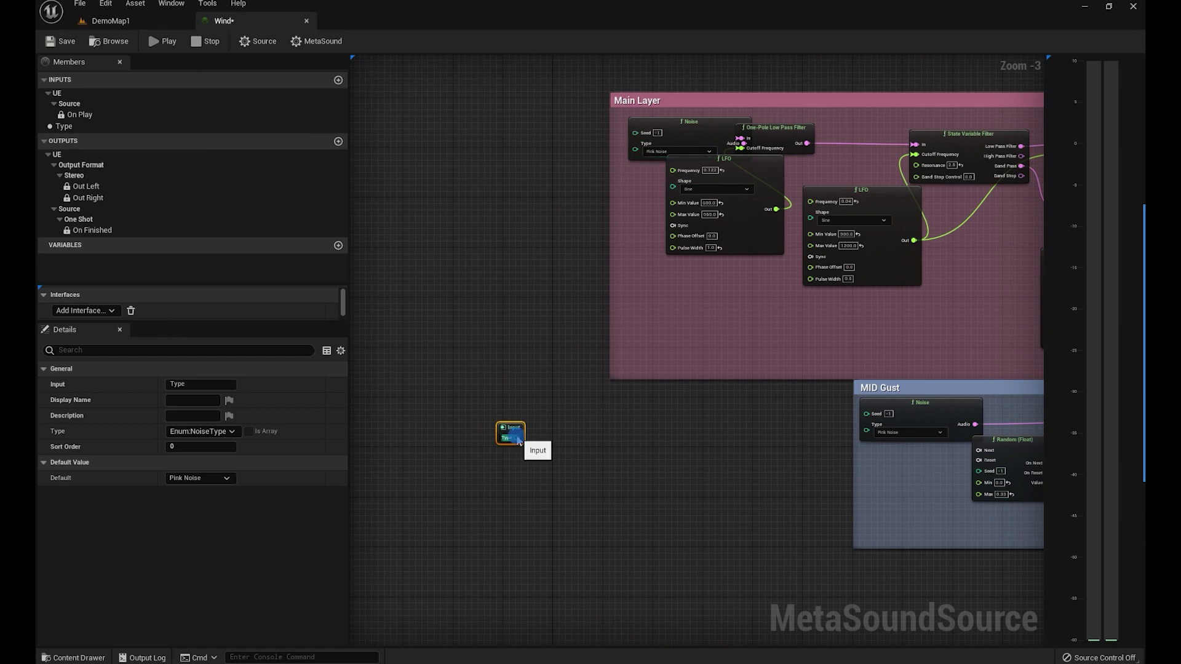
pyautogui.moveTo(604, 213); pyautogui.dragTo(636, 149)
pyautogui.moveTo(627, 499); pyautogui.dragTo(537, 412, button='right')
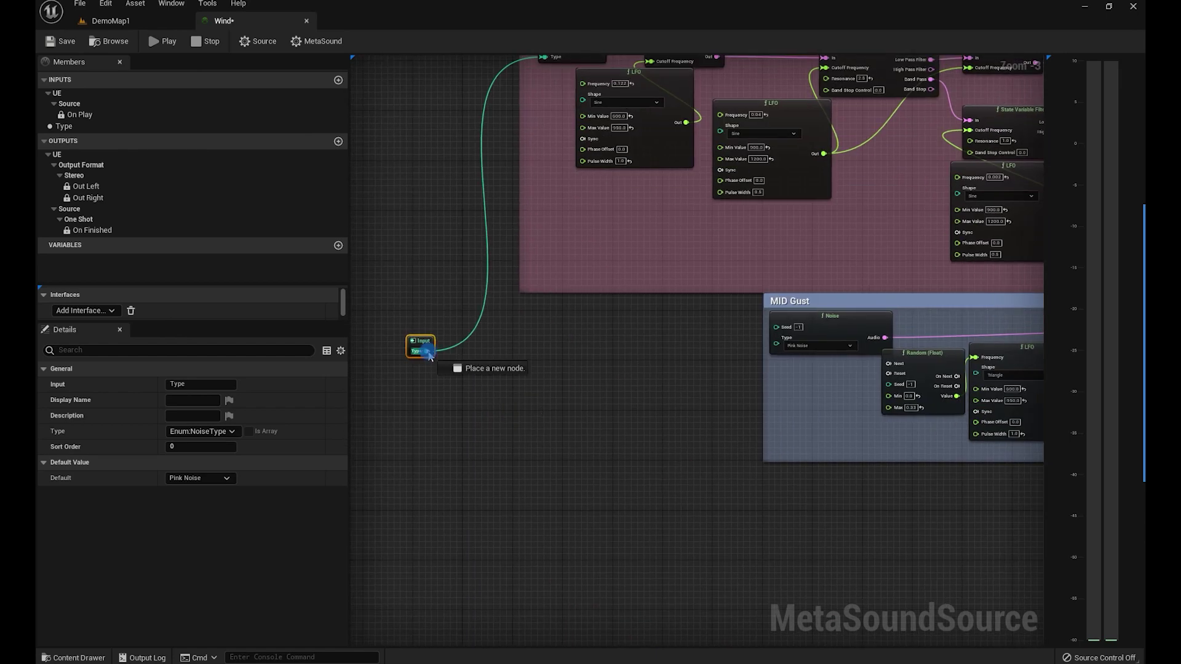
pyautogui.moveTo(789, 351); pyautogui.dragTo(790, 350)
pyautogui.moveTo(613, 520); pyautogui.dragTo(670, 369, button='right')
pyautogui.moveTo(590, 553); pyautogui.dragTo(483, 202)
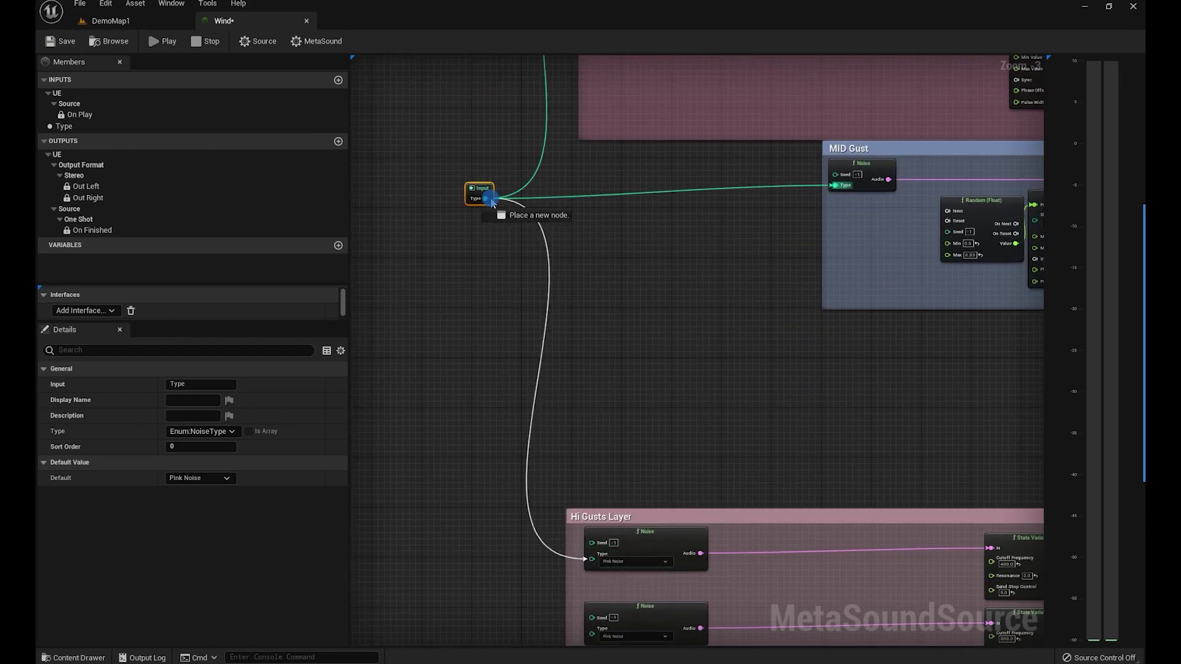
pyautogui.moveTo(523, 637); pyautogui.dragTo(589, 483)
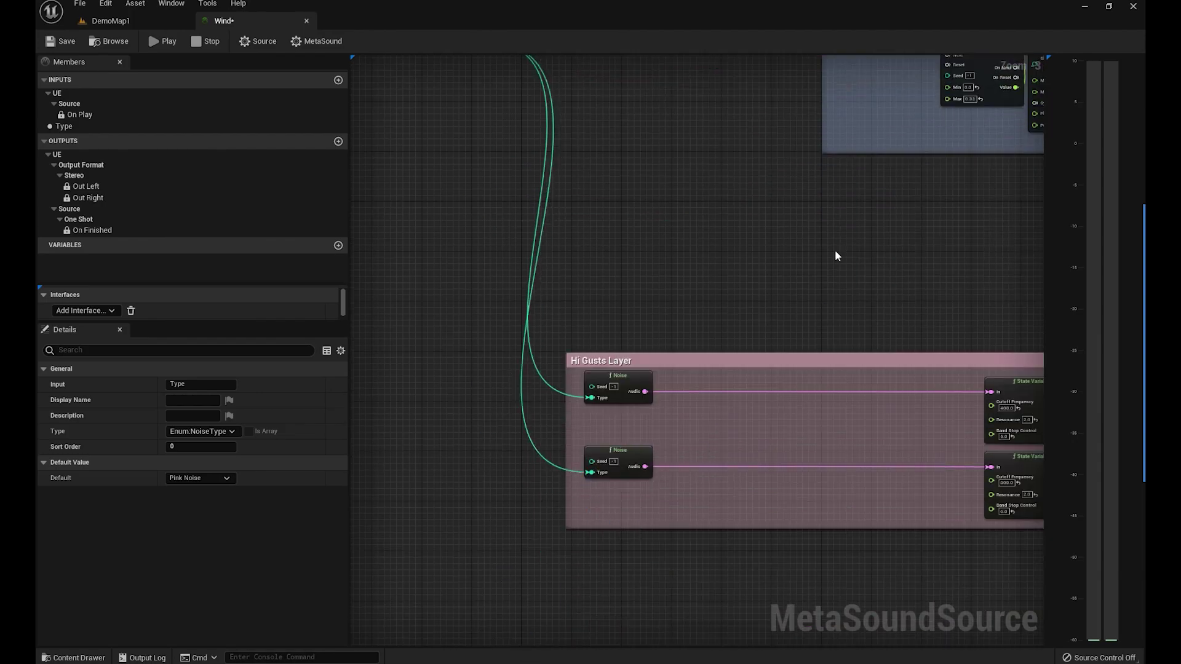
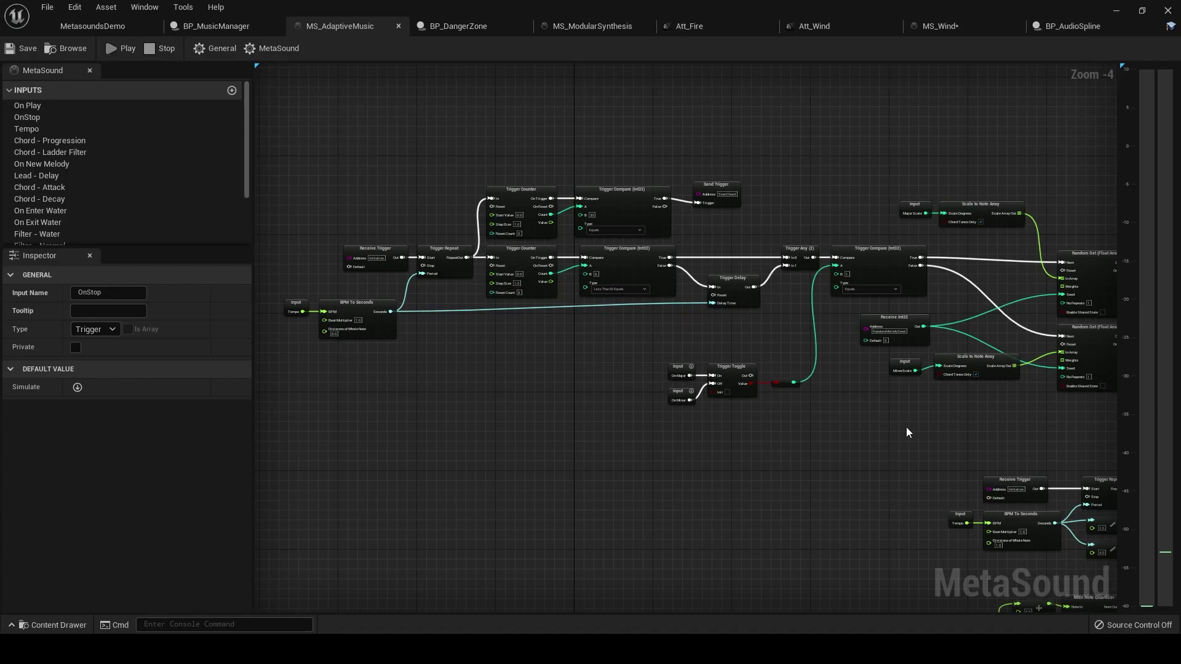
# Step: Pan and zoom the MS_AdaptiveMusic graph across the Stereo Delay, ADSR Envelope, Biquad and Ladder Filter nodes
pyautogui.moveTo(907, 433)
pyautogui.mouseDown(button='right')
pyautogui.moveTo(680, 456)
pyautogui.moveTo(712, 400)
pyautogui.mouseUp(button='right')
pyautogui.scroll(1, 712, 400)
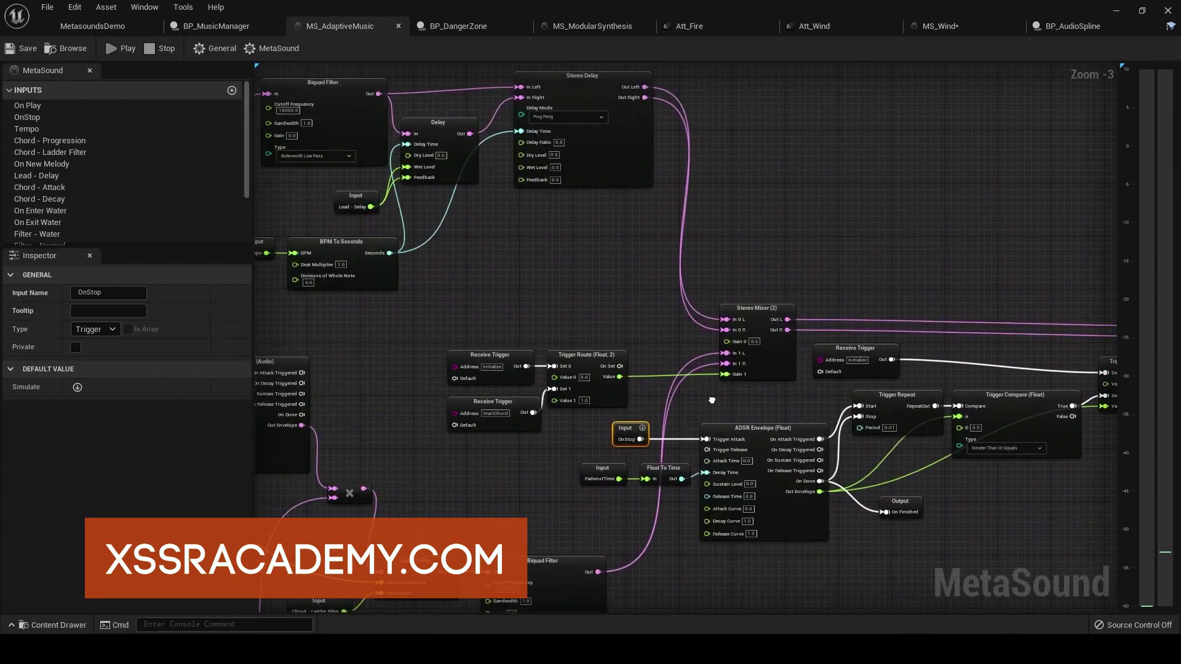
pyautogui.moveTo(712, 400); pyautogui.dragTo(908, 245, button='right')
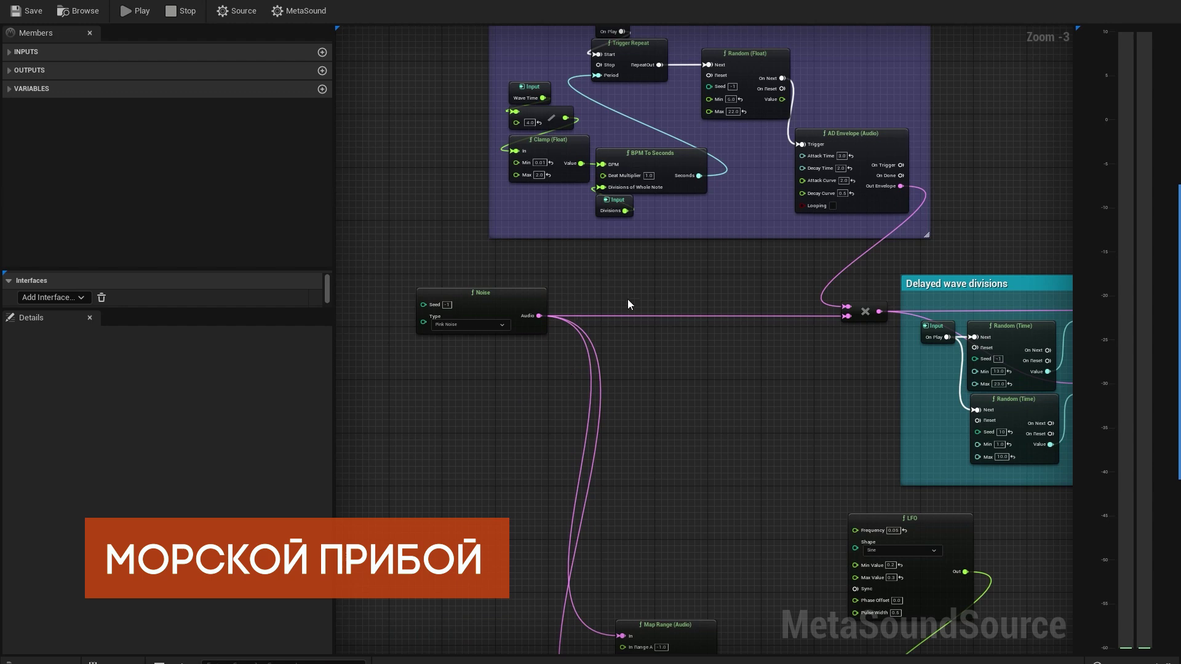
# Step: Pan the SeaWaves graph past Map Range, Mono Mixer, LFO and Stereo Delay, centering the Wave time group
pyautogui.moveTo(817, 336)
pyautogui.mouseDown(button='right')
pyautogui.moveTo(695, 387)
pyautogui.moveTo(651, 301)
pyautogui.mouseUp(button='right')
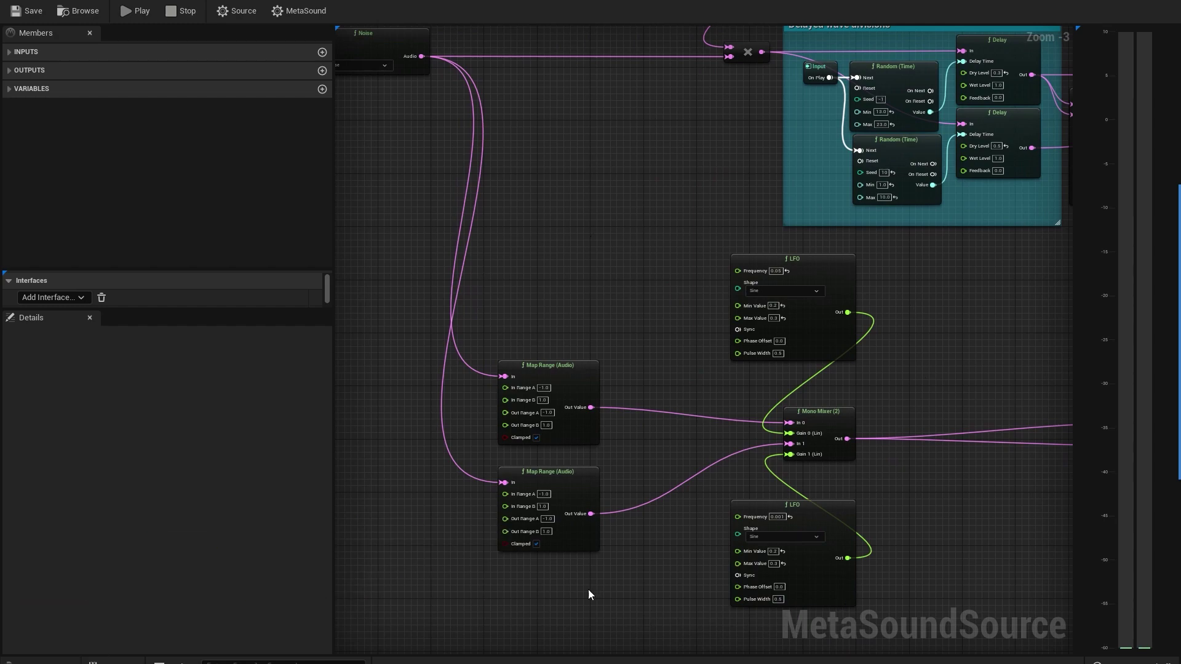
pyautogui.moveTo(967, 293); pyautogui.dragTo(636, 434, button='right')
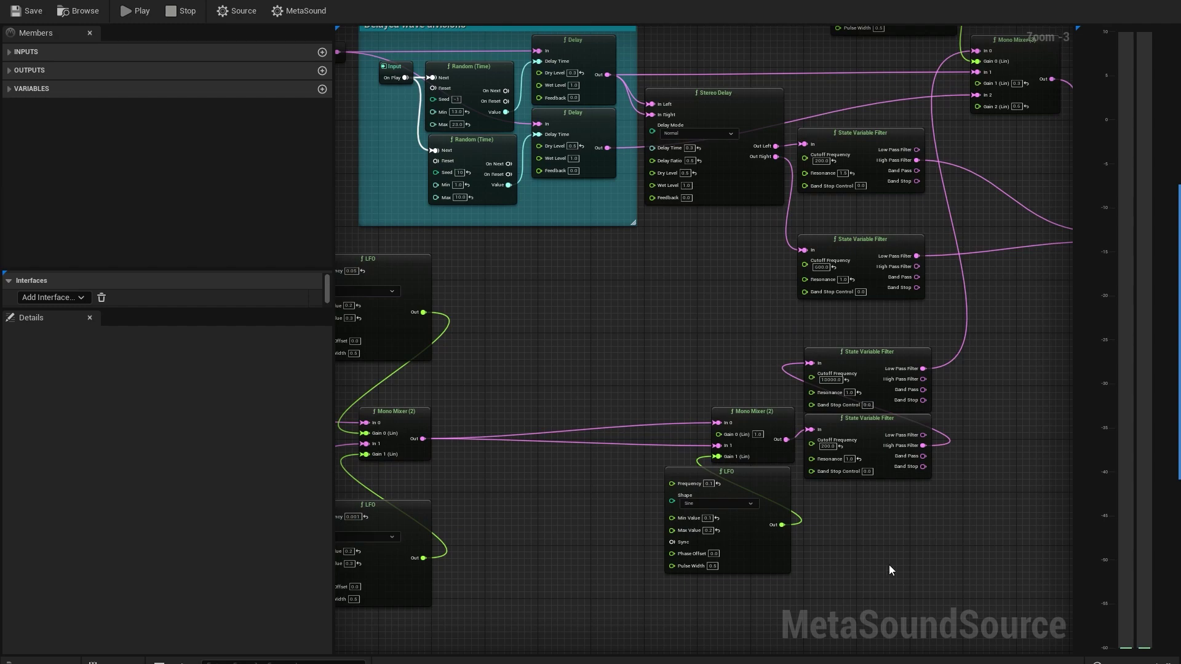
pyautogui.moveTo(706, 345); pyautogui.dragTo(944, 454, button='right')
pyautogui.moveTo(482, 203); pyautogui.dragTo(685, 445, button='right')
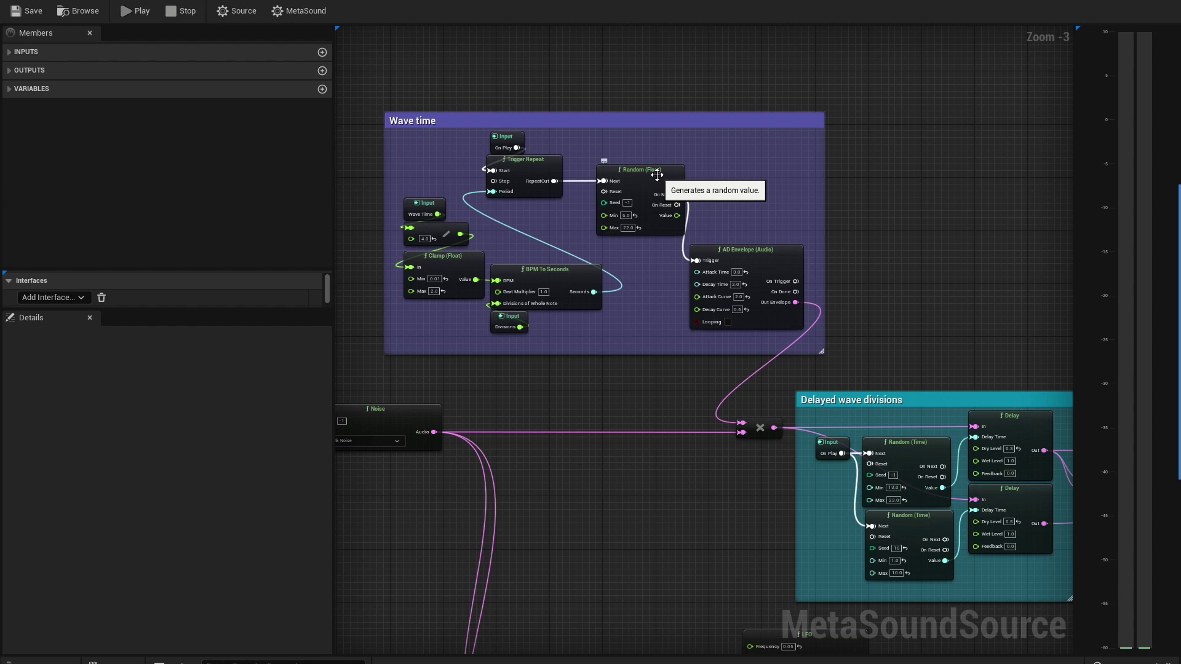
# Step: Pan on to the stereo Output nodes, close the analyzer, and revisit the Stereo Delay and mixer area
pyautogui.moveTo(976, 318); pyautogui.dragTo(735, 167, button='right')
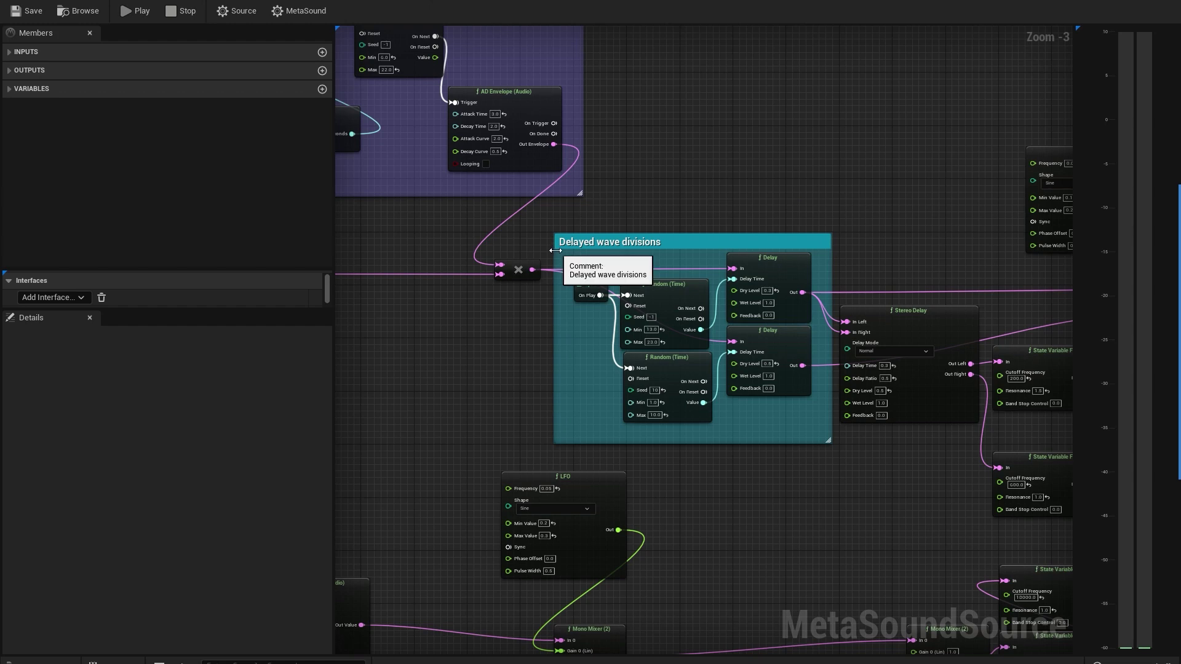
pyautogui.moveTo(982, 277); pyautogui.dragTo(606, 248, button='right')
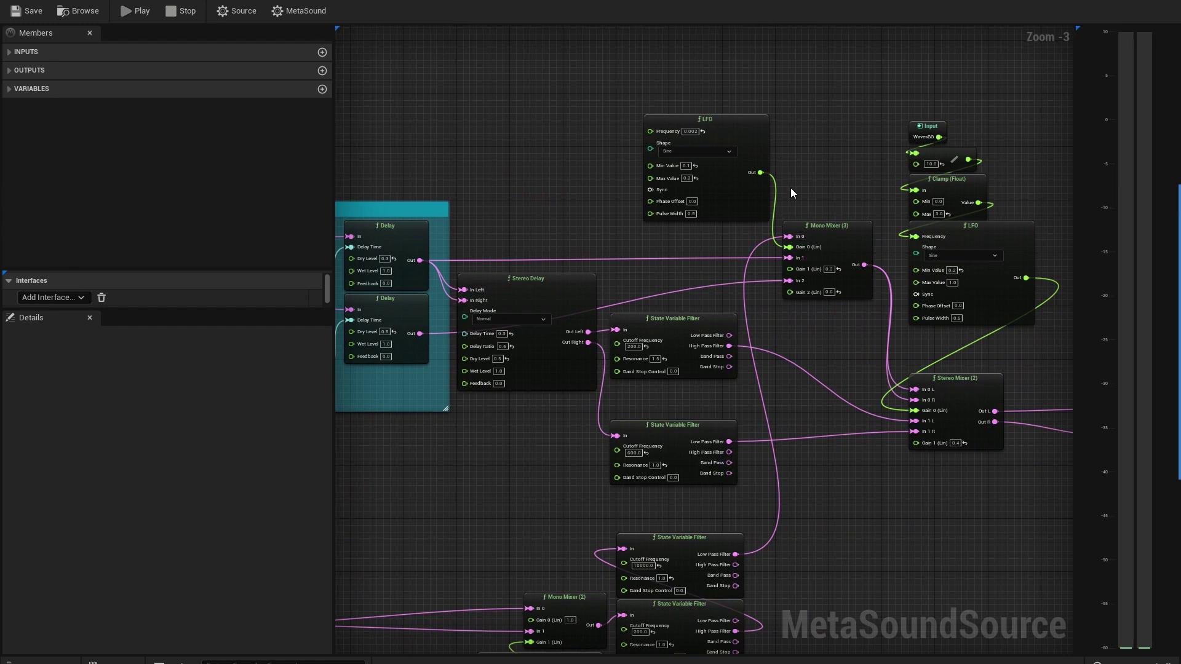
pyautogui.moveTo(925, 331); pyautogui.dragTo(636, 310, button='right')
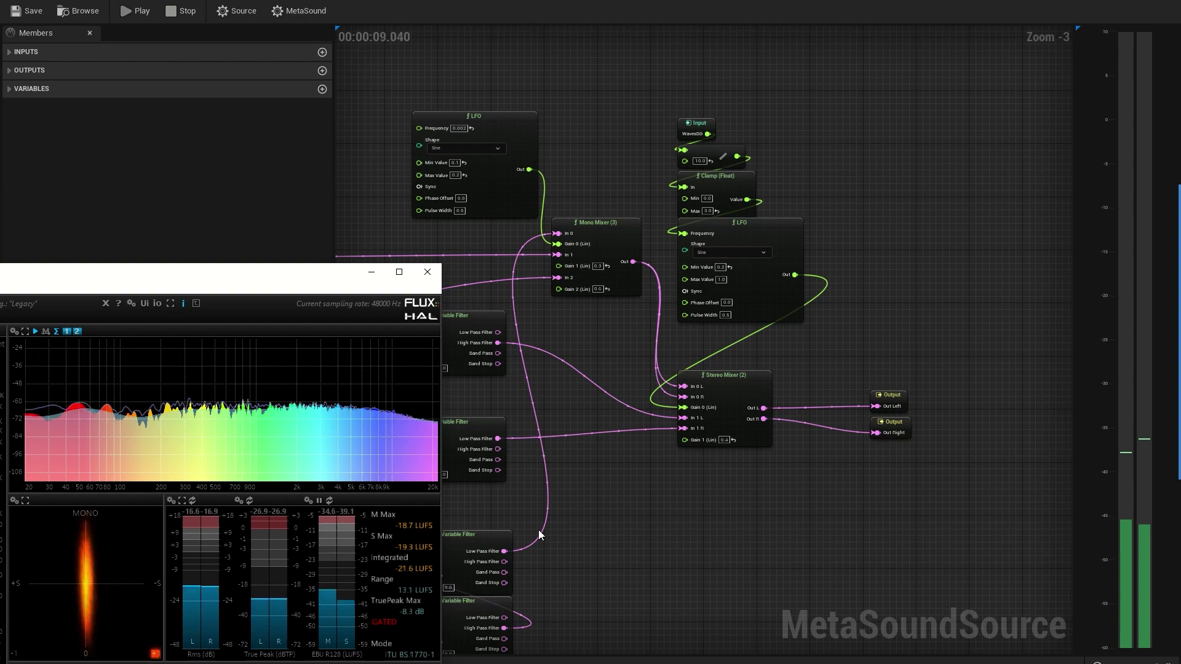
pyautogui.click(518, 515)
pyautogui.moveTo(518, 516); pyautogui.dragTo(782, 477, button='right')
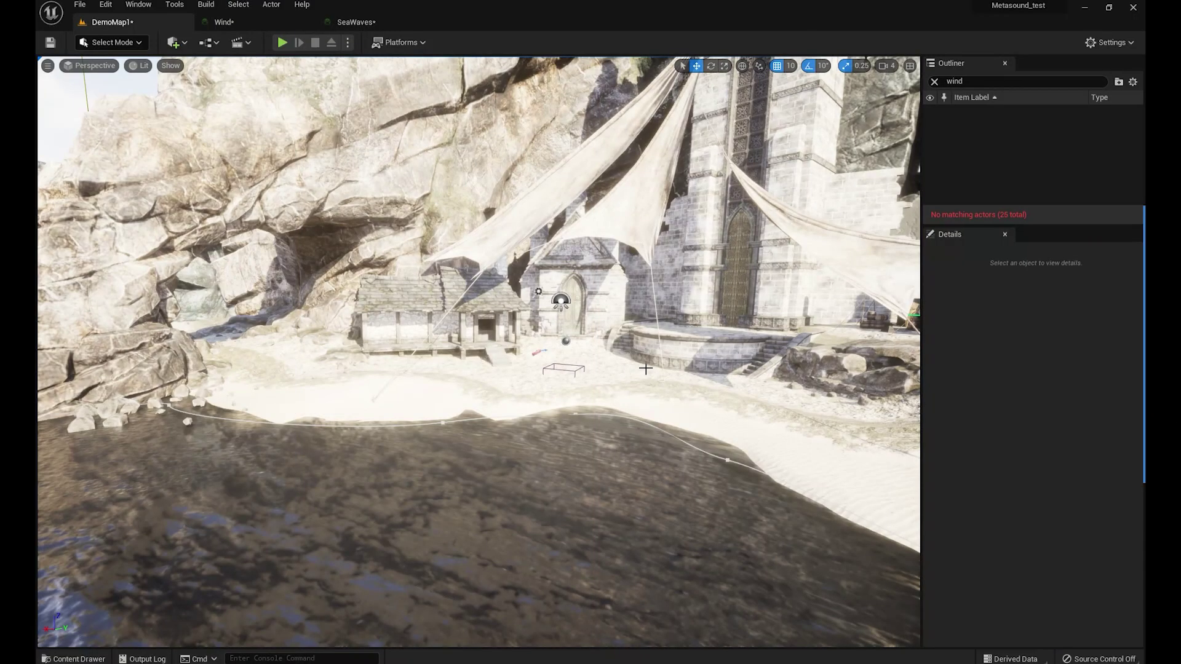
# Step: Place the Wind ambient sound from the Content Drawer into the beach level
pyautogui.click(75, 659)
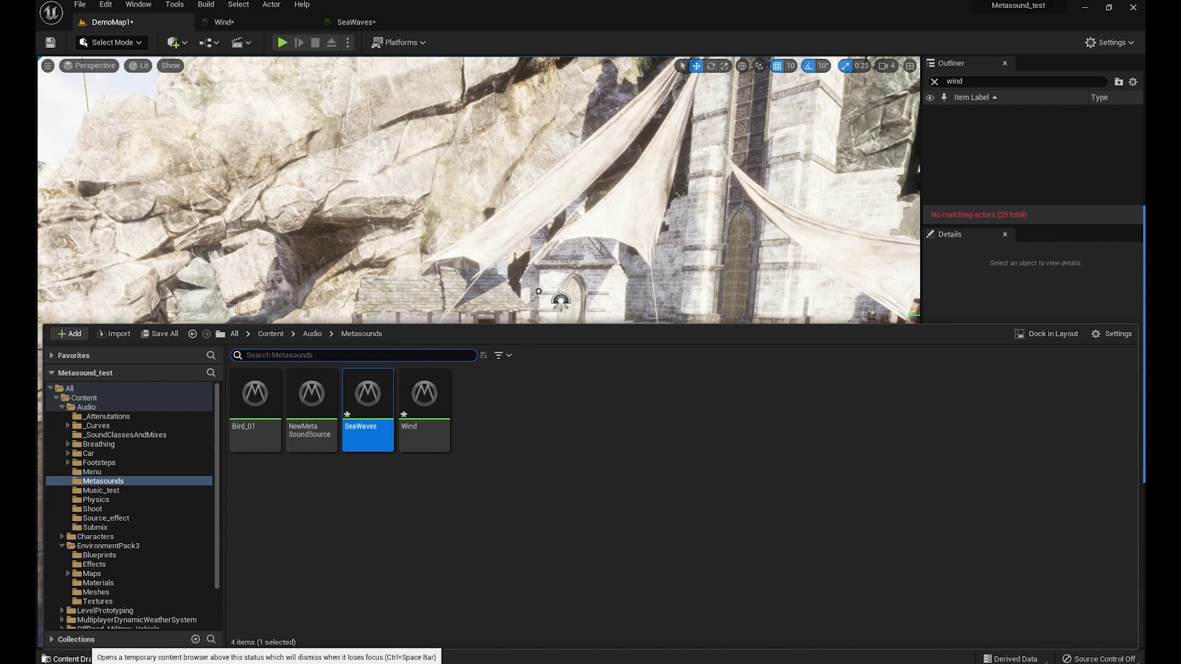
pyautogui.moveTo(416, 424); pyautogui.dragTo(325, 244)
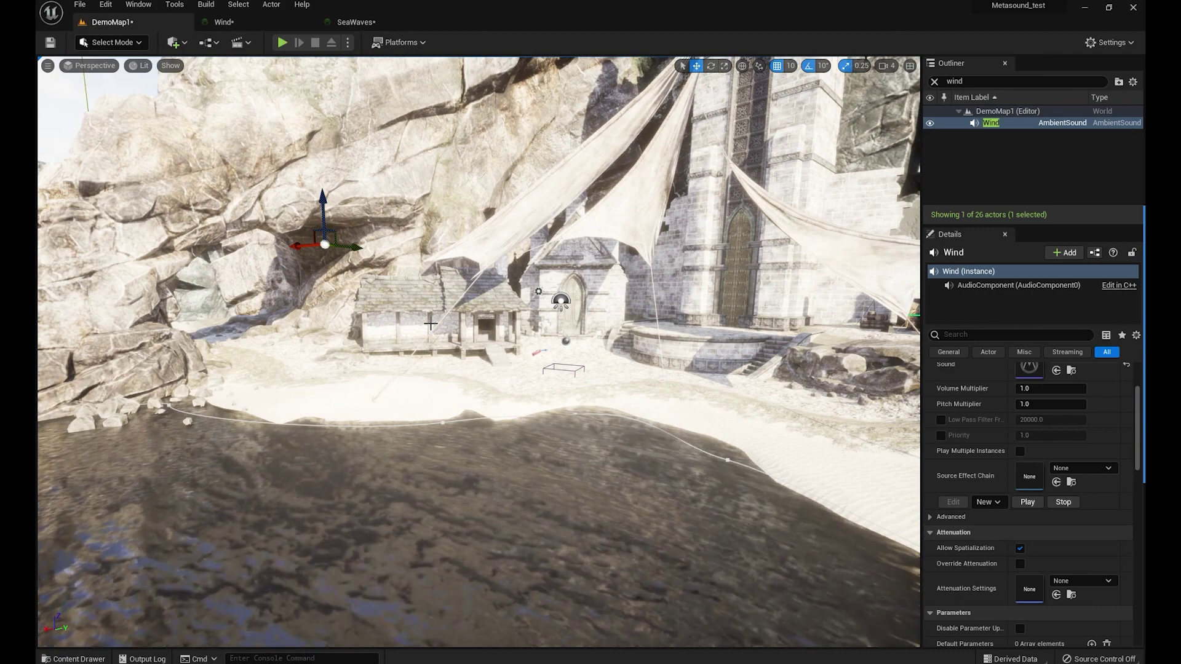
pyautogui.click(74, 658)
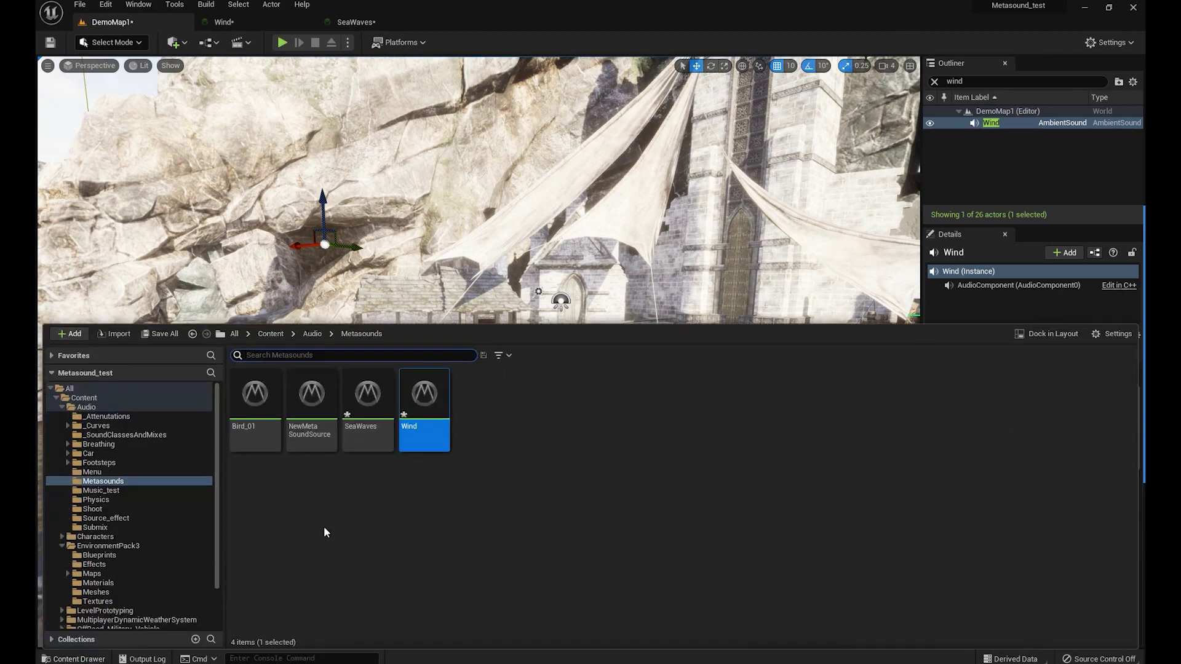
pyautogui.moveTo(368, 407)
# Step: Fly the camera over the sea to the beach and select the BP_Spline_audio3 shoreline spline
pyautogui.moveTo(410, 422); pyautogui.dragTo(410, 422, button='right')
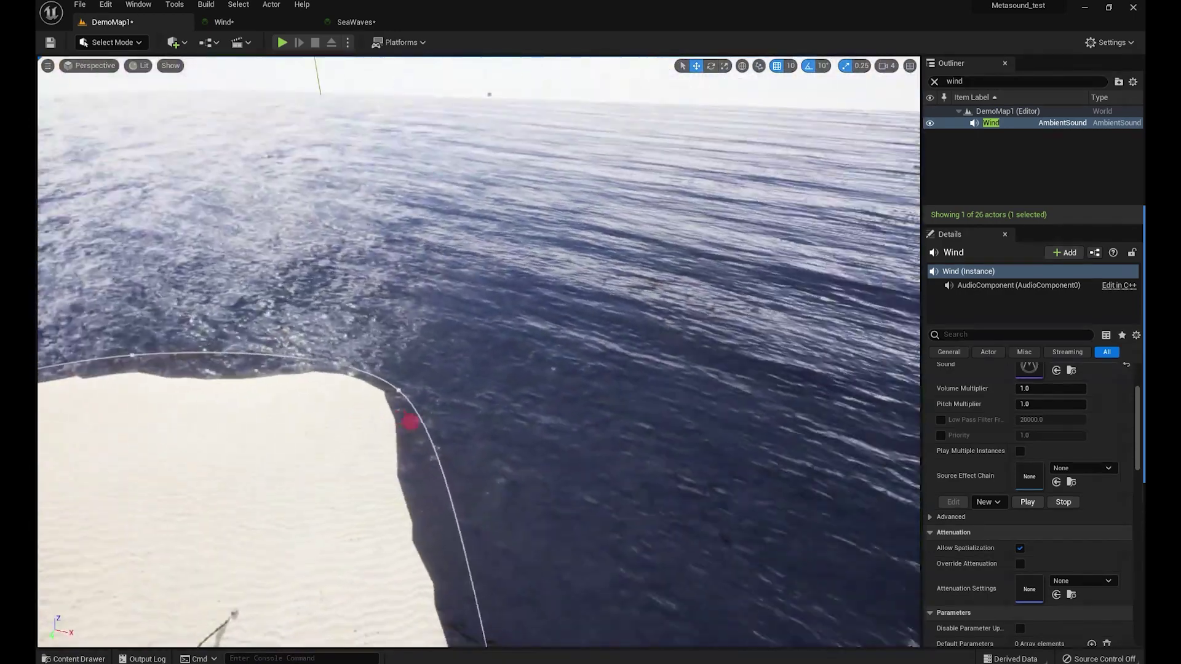
pyautogui.moveTo(410, 422); pyautogui.dragTo(413, 424, button='right')
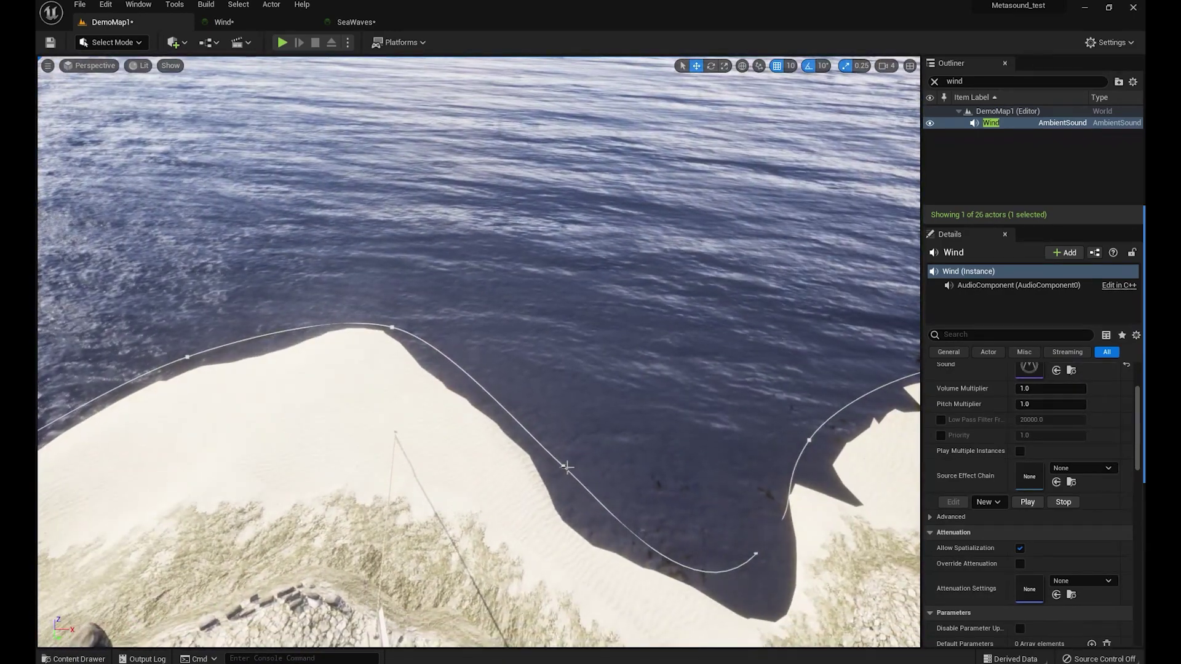
pyautogui.click(564, 466)
pyautogui.click(562, 466)
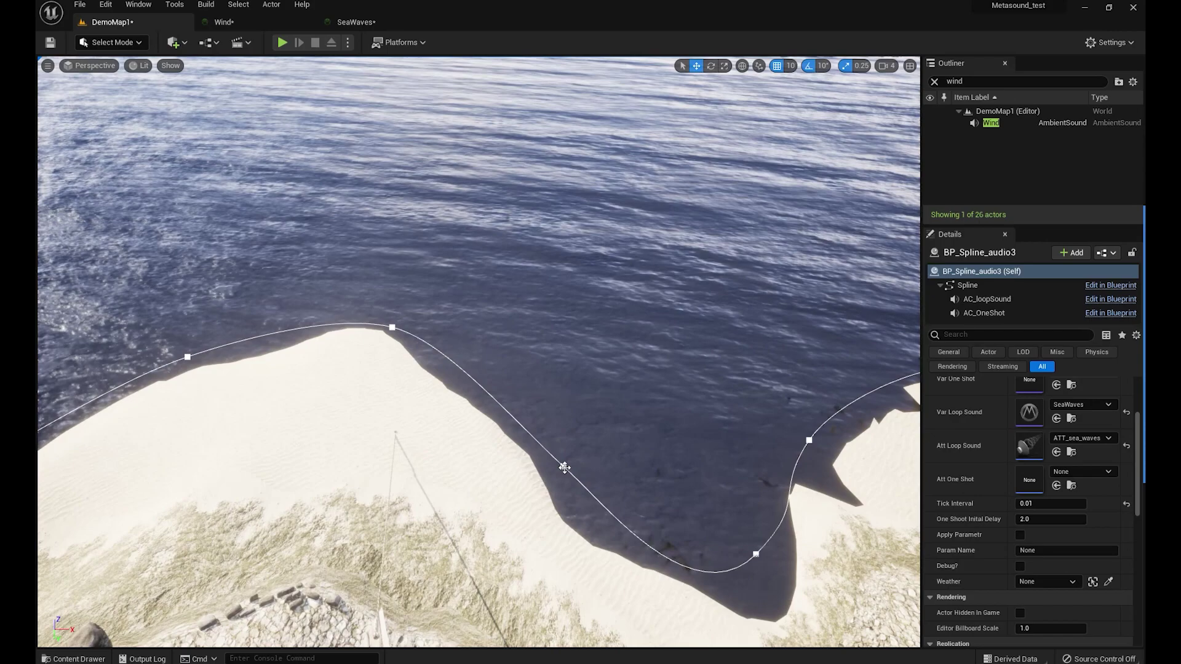
pyautogui.moveTo(626, 447); pyautogui.dragTo(614, 440, button='right')
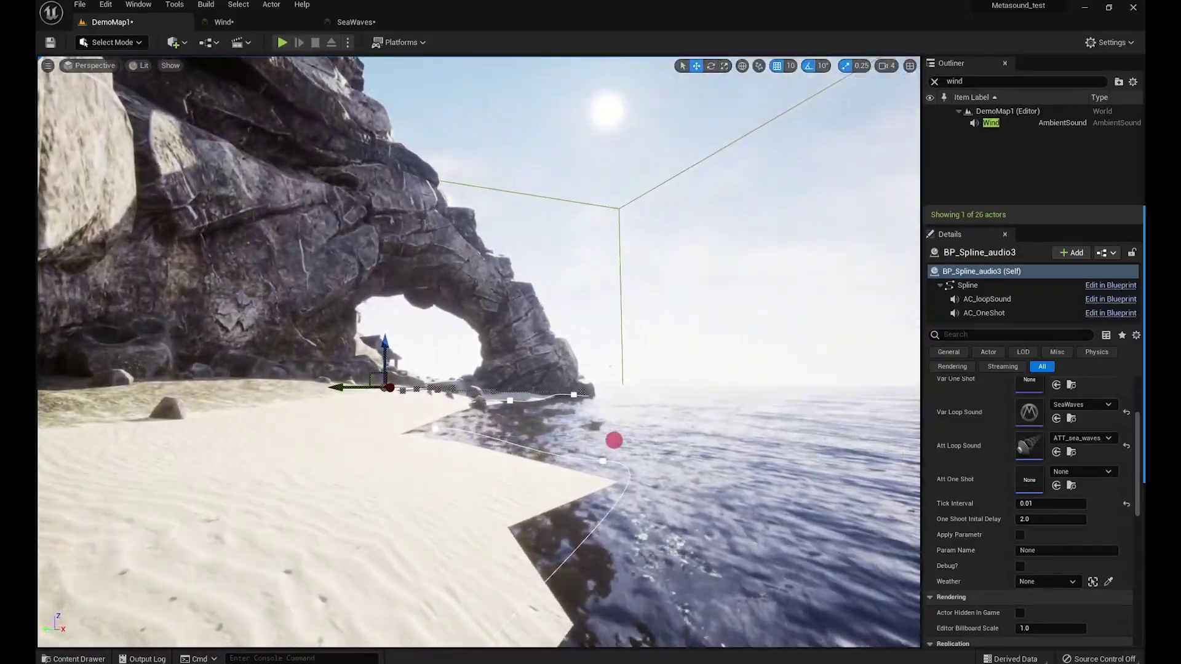
# Step: Fly through the rock arch to frame the spline loop, then start Play-In-Editor
pyautogui.press('w')
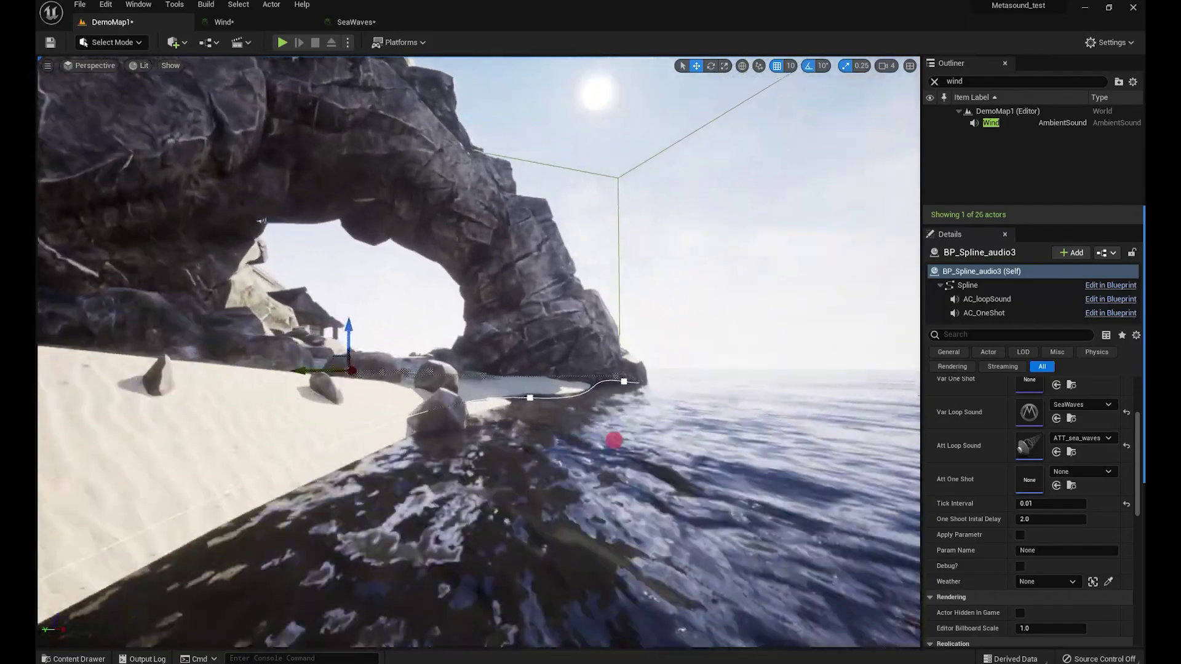
pyautogui.press('w')
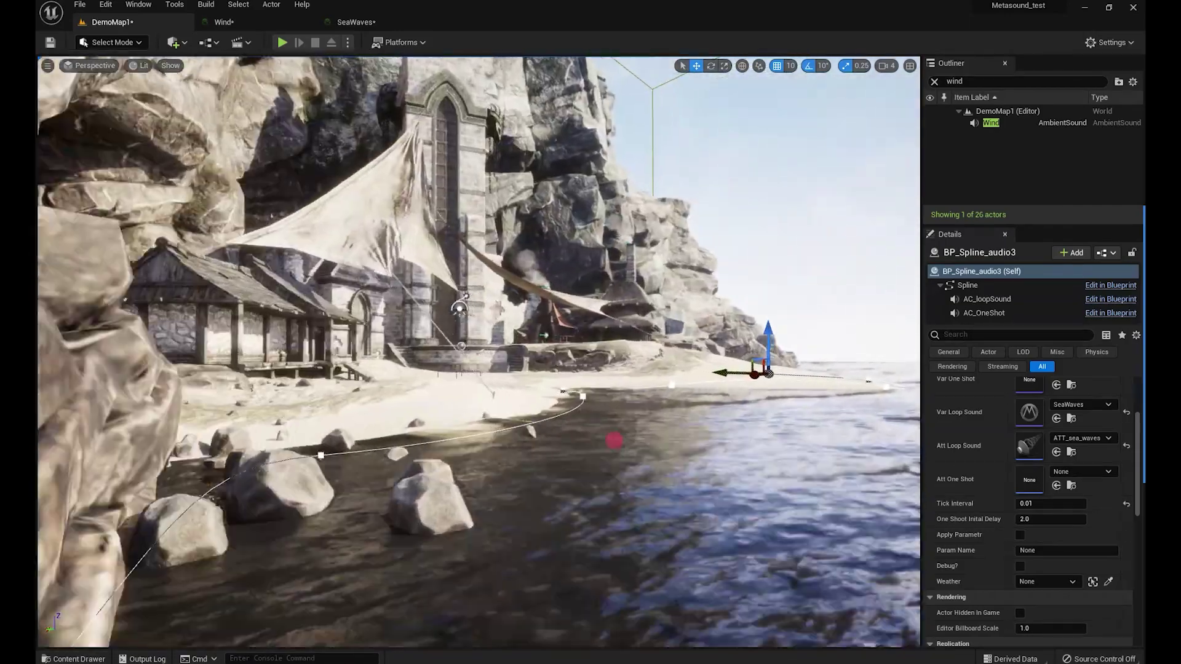
pyautogui.press('w')
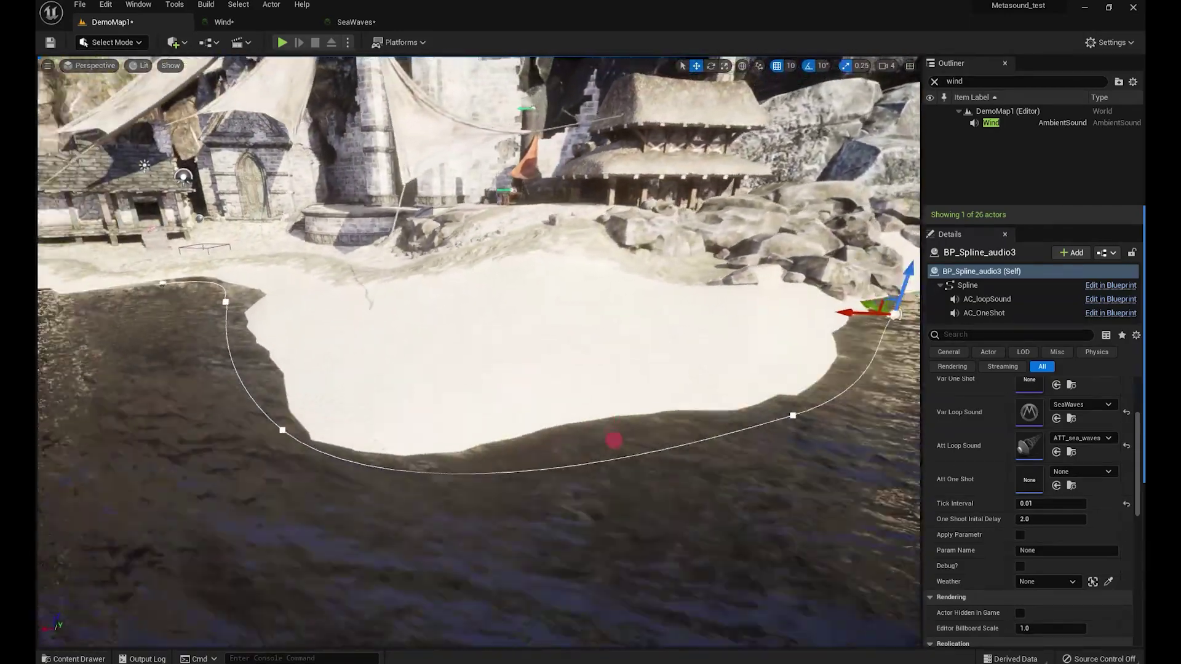
pyautogui.press('w')
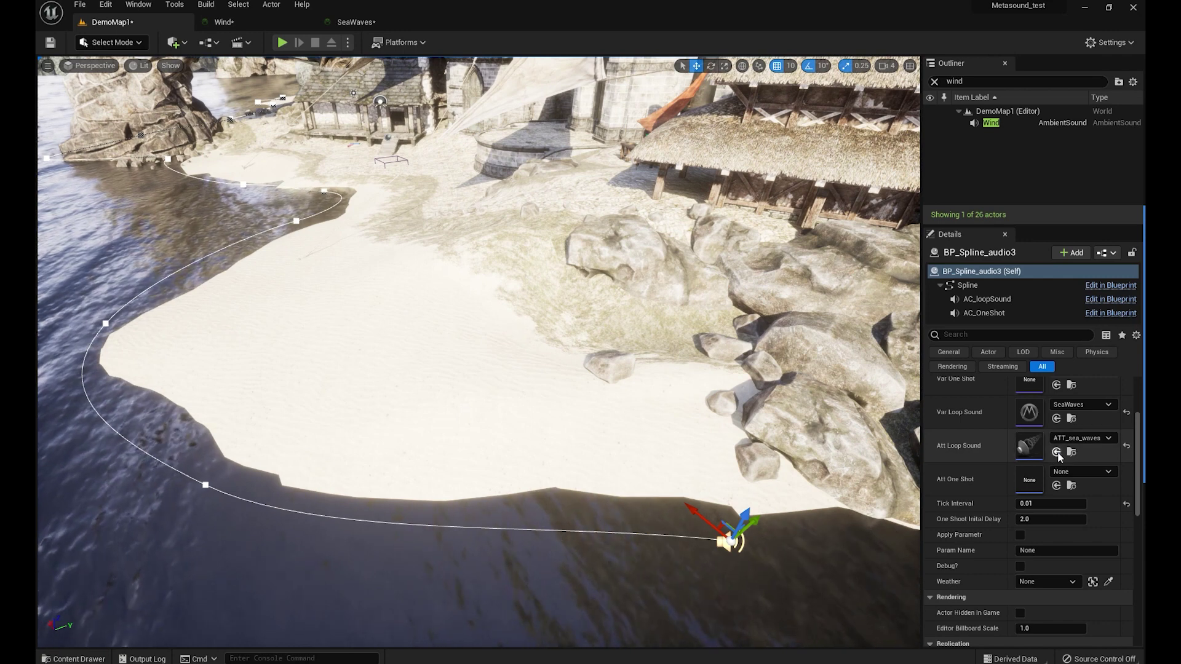
pyautogui.scroll(2, 1029, 459)
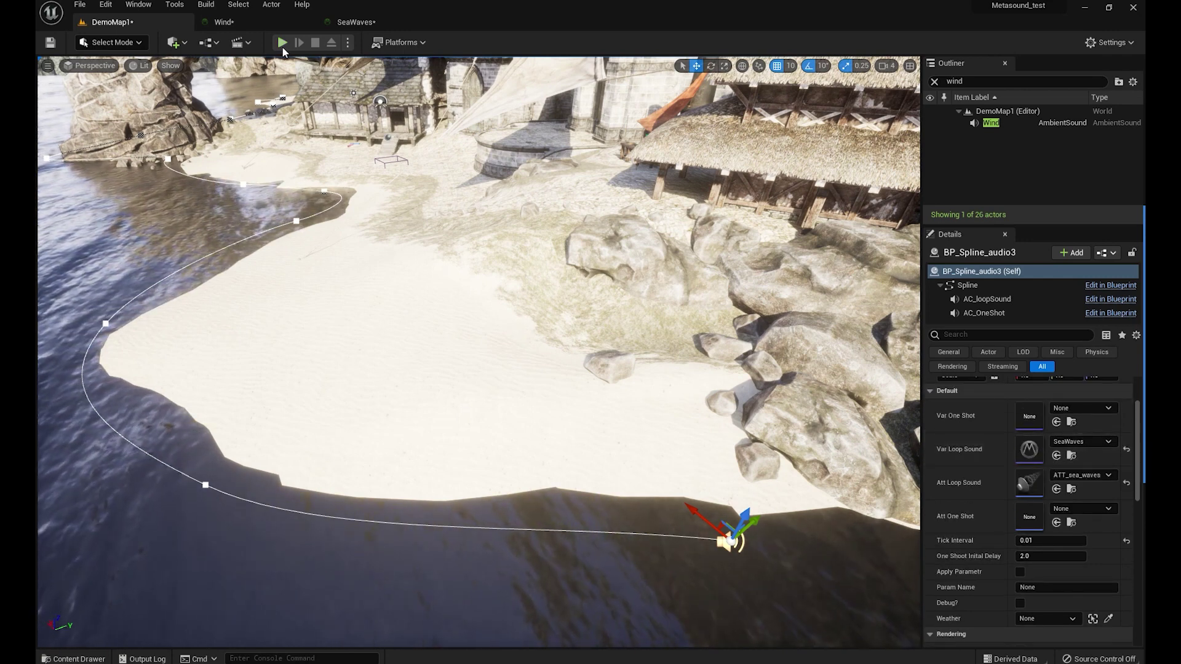
pyautogui.click(283, 44)
# Step: Run the character toward the sea and along the beach with W and S
pyautogui.press('w')
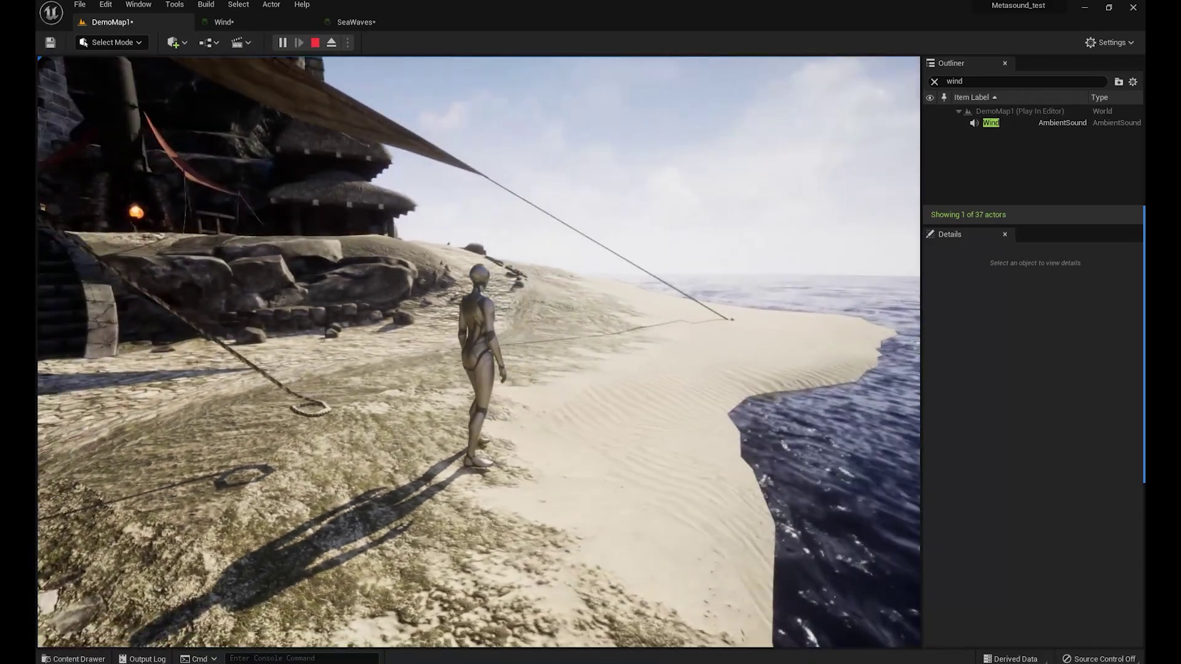
pyautogui.press('s')
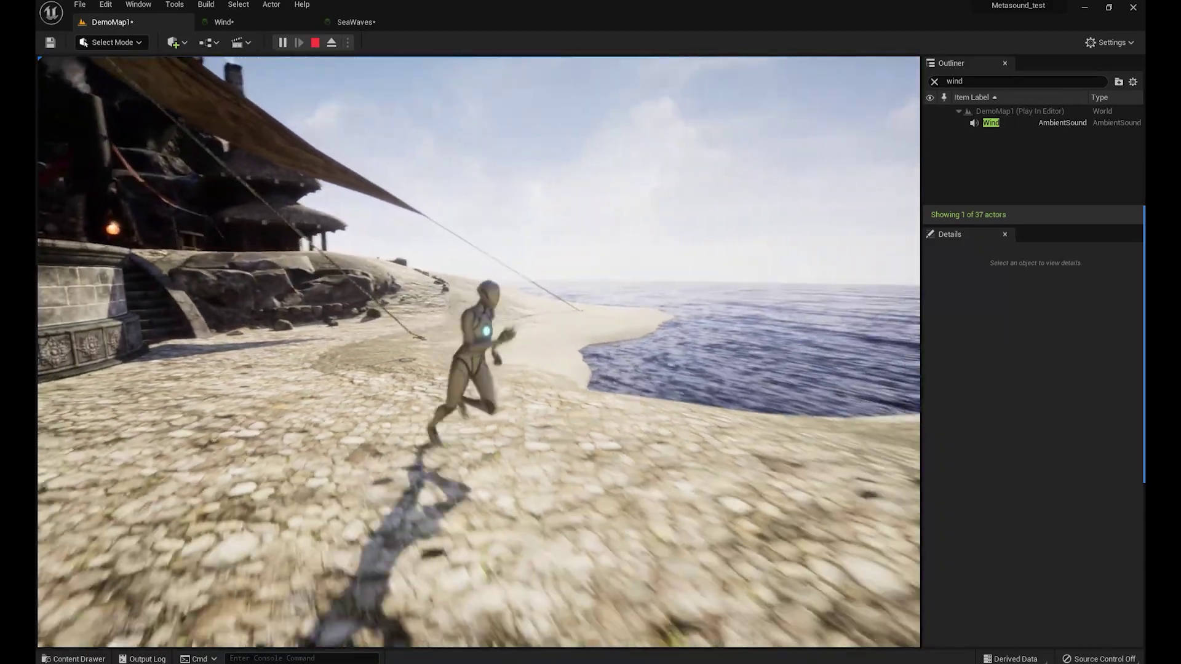